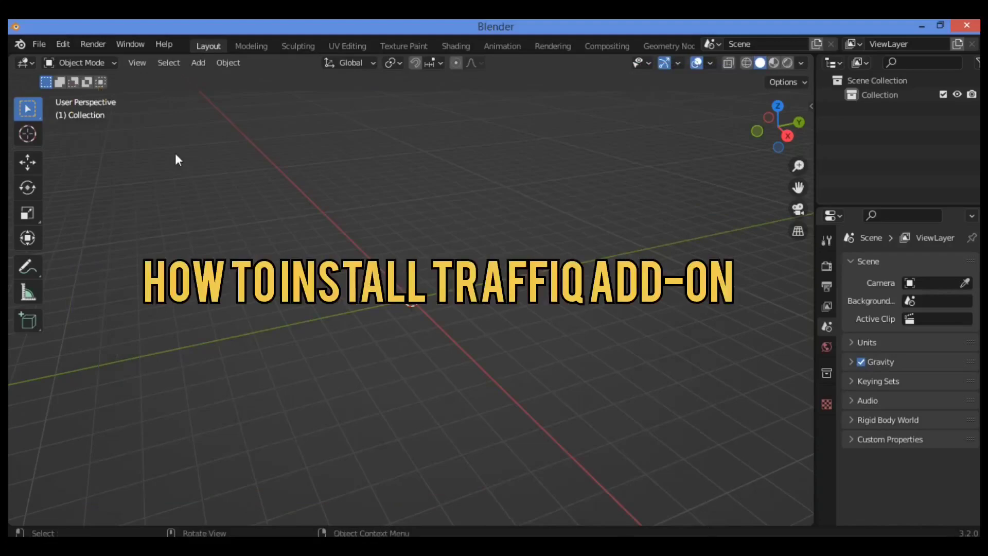
# Open the add-on preferences and browse the Desktop folder for the Traffiq_full_v1_6_0.zip installation file, leaving without installing
pyautogui.click(69, 45)
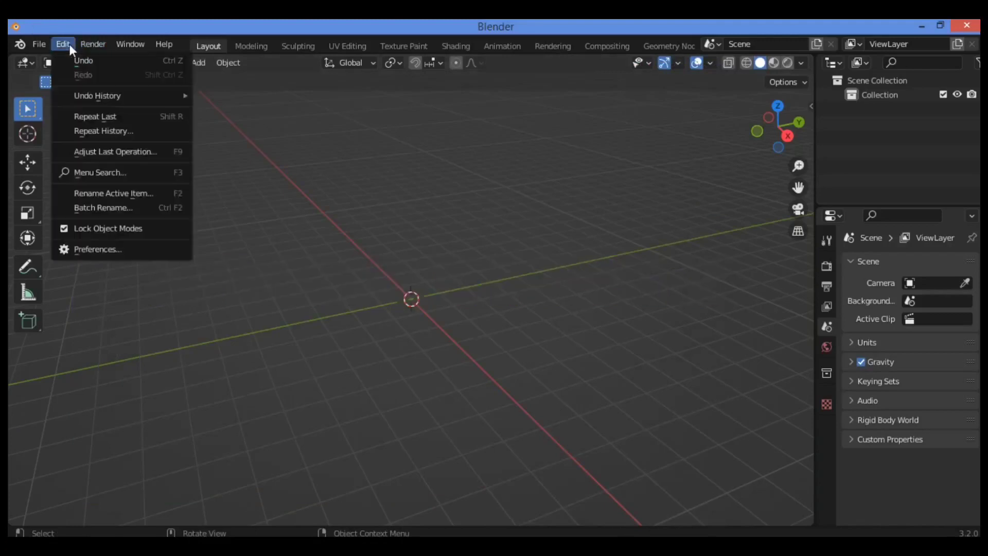
pyautogui.click(114, 254)
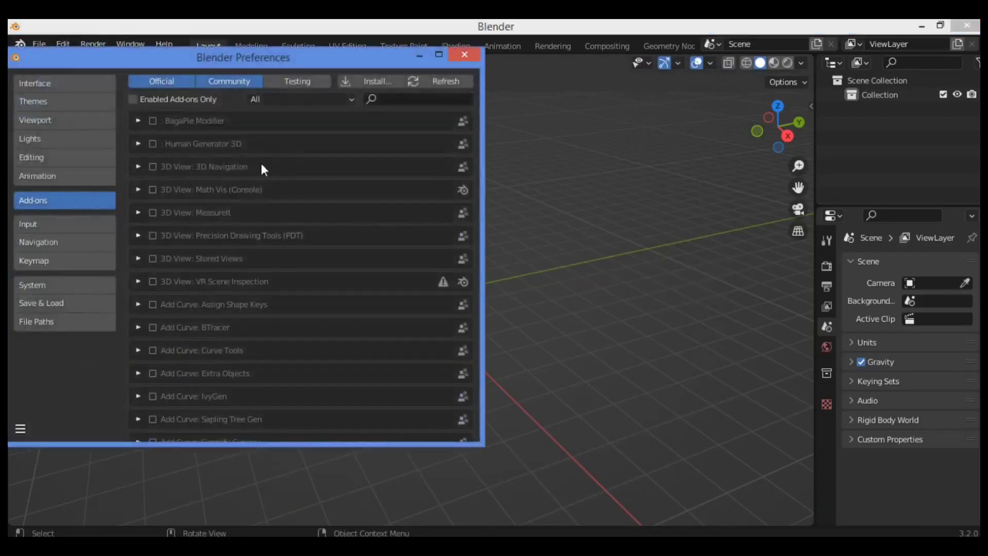
pyautogui.click(366, 80)
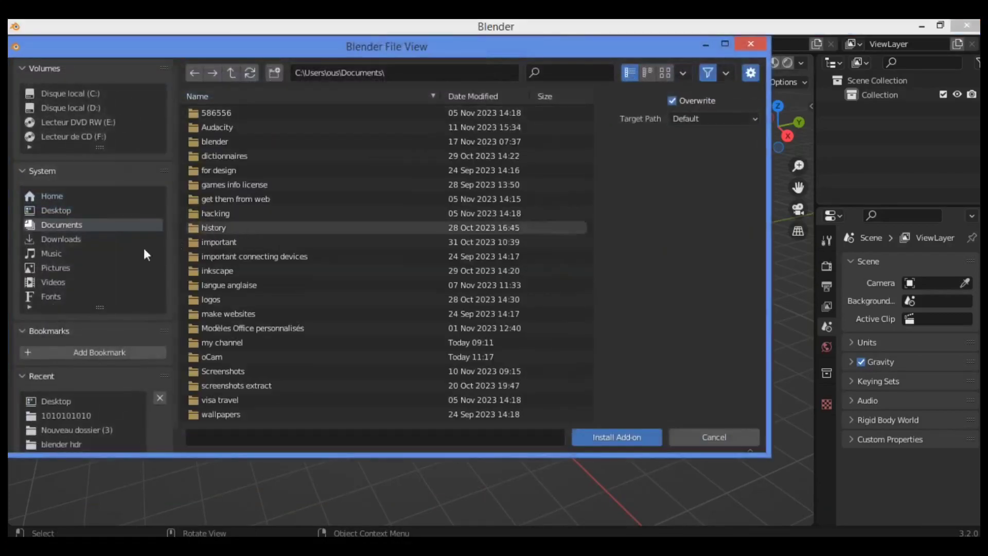
pyautogui.click(72, 211)
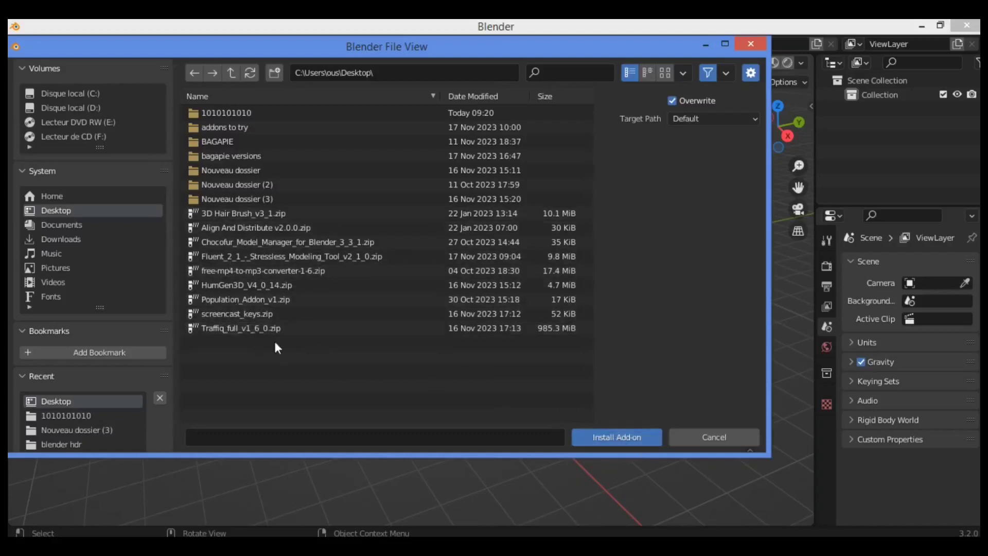
pyautogui.press('Escape')
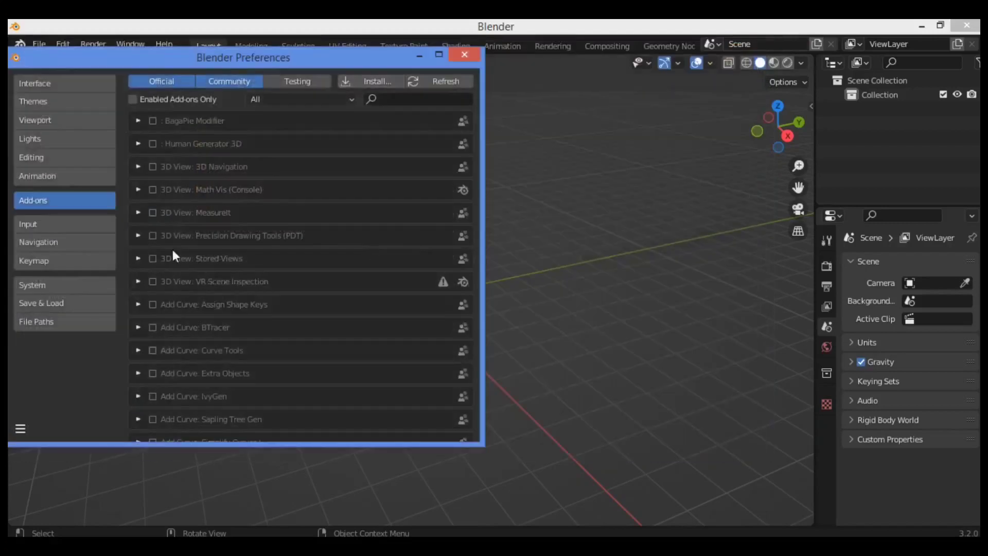
# Search the add-ons for "tra" and review the details and preferences of the traffiq_full add-on
pyautogui.click(406, 98)
pyautogui.write('tra')
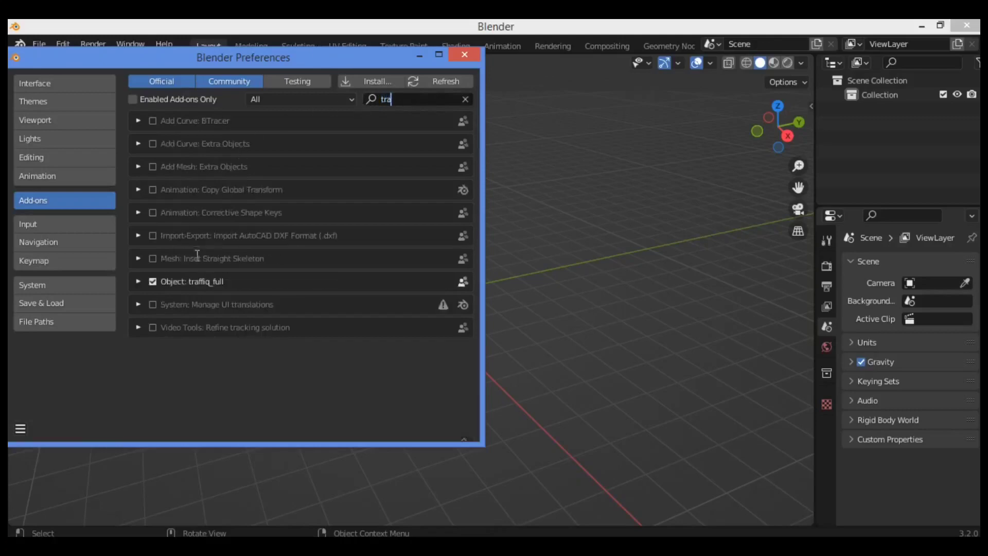
pyautogui.click(134, 275)
pyautogui.click(136, 281)
pyautogui.scroll(-4, 181, 281)
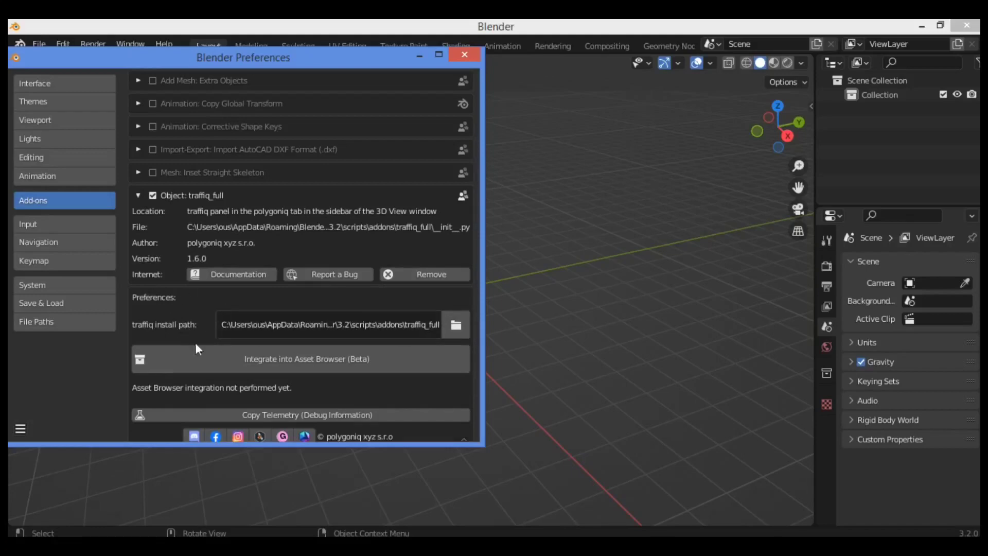
pyautogui.scroll(-3, 251, 354)
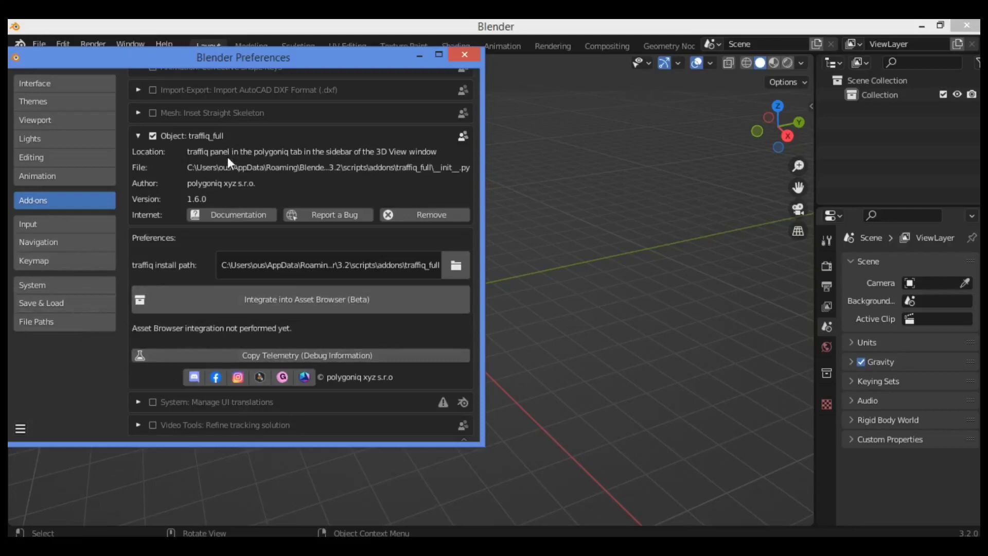
pyautogui.click(464, 55)
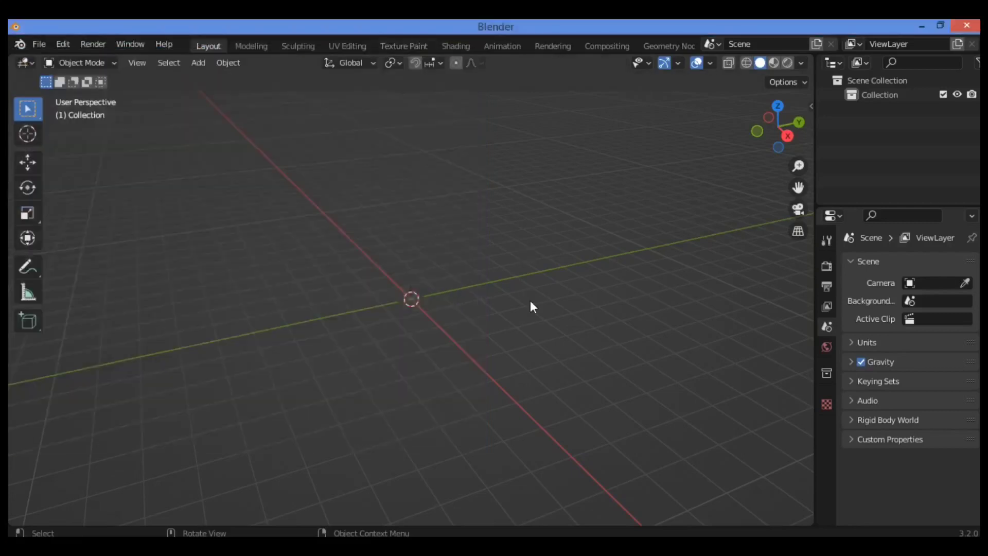
# Start spawning a traffiq asset, choosing the Audi R8 2006 from contemporary cars and enabling Make editable
pyautogui.press('n')
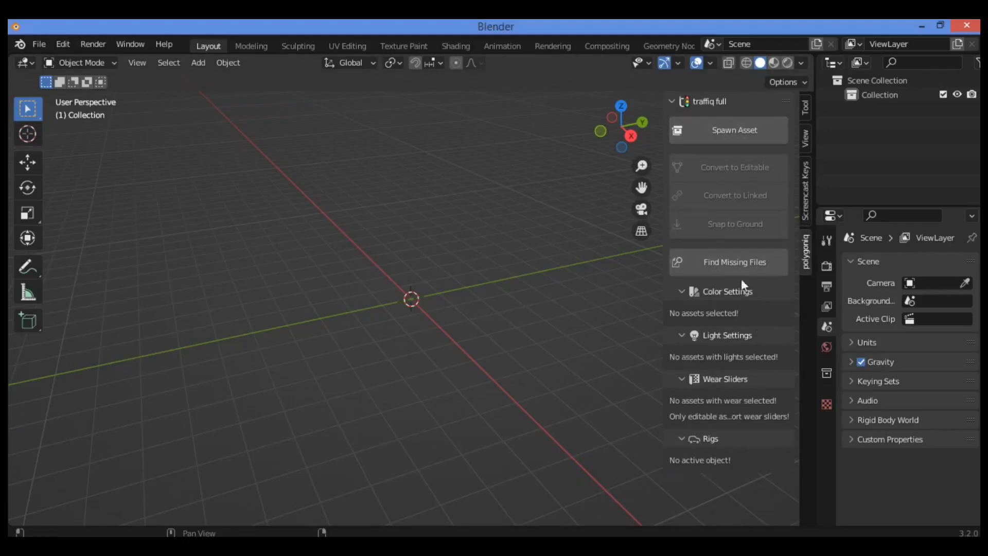
pyautogui.click(717, 130)
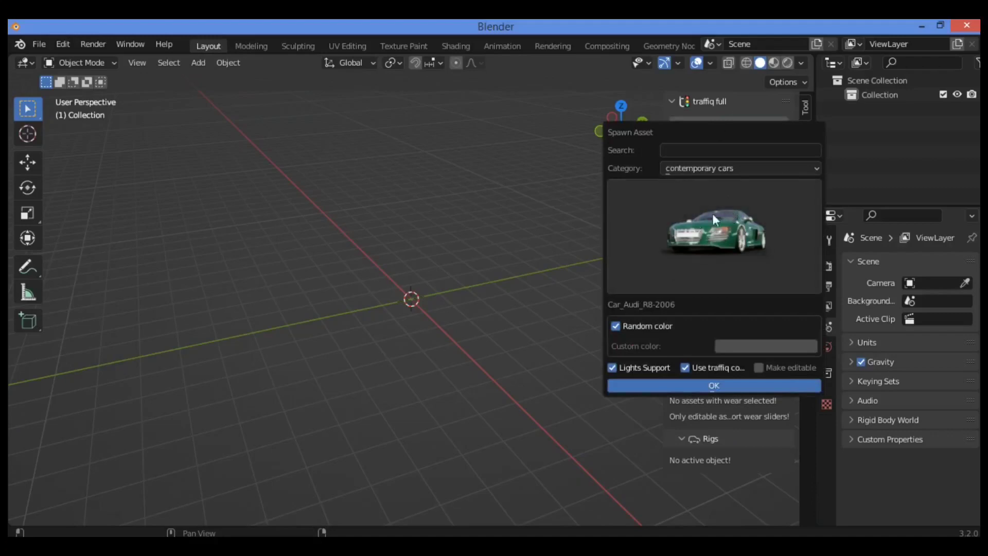
pyautogui.click(713, 215)
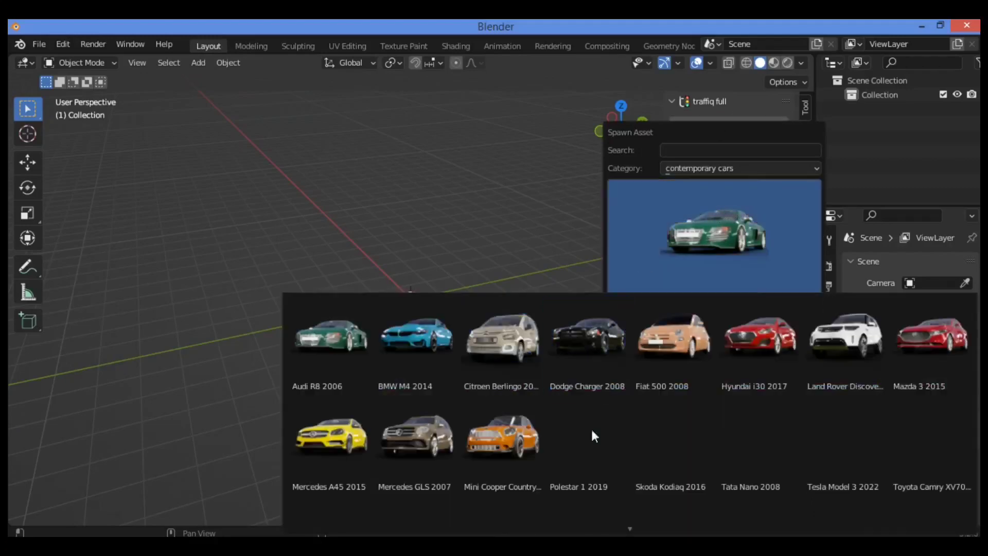
pyautogui.scroll(5, 619, 533)
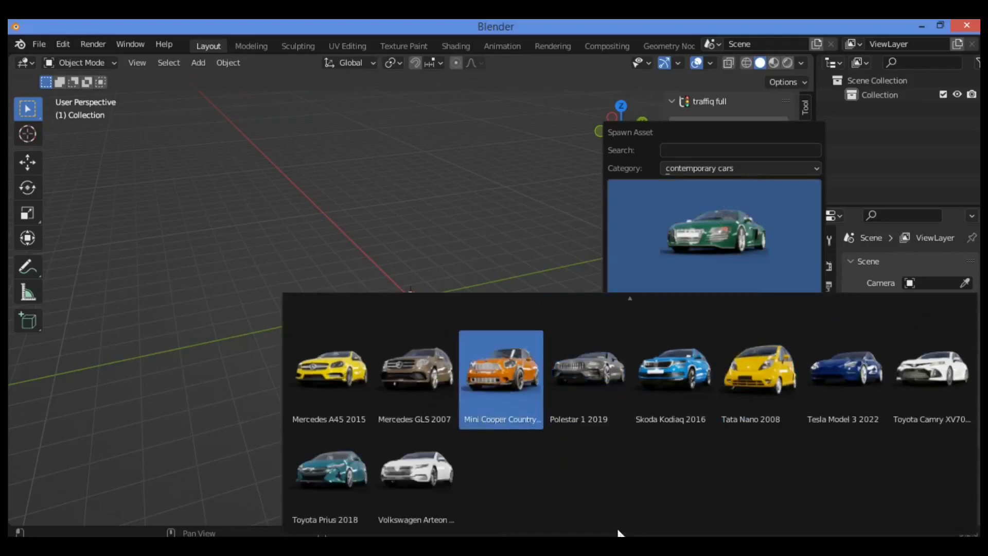
pyautogui.scroll(-12, 622, 487)
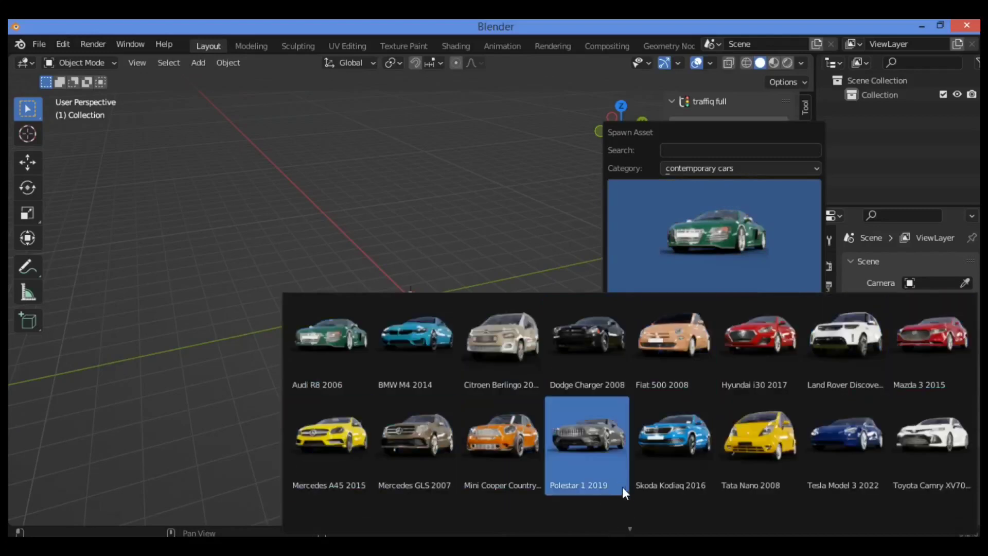
pyautogui.moveTo(635, 530)
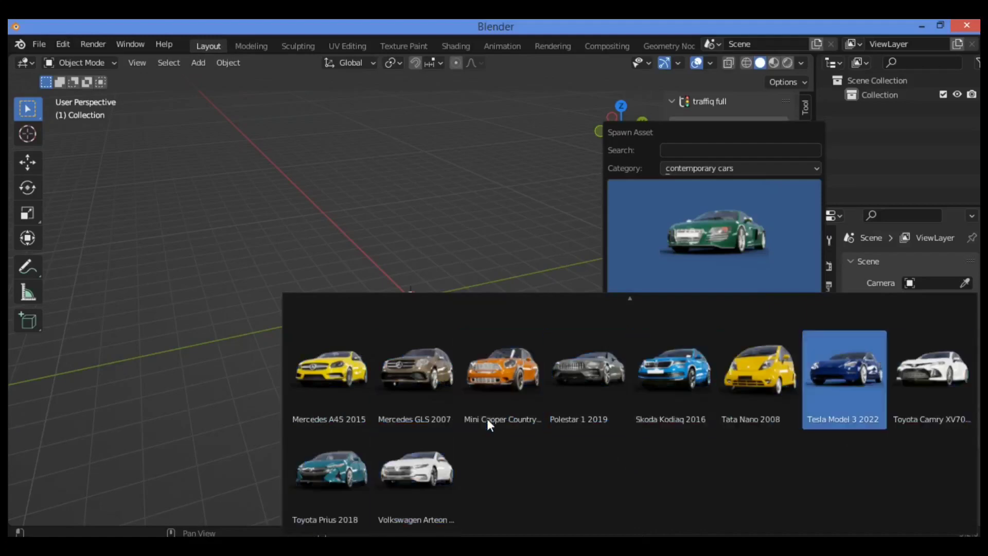
pyautogui.moveTo(608, 273)
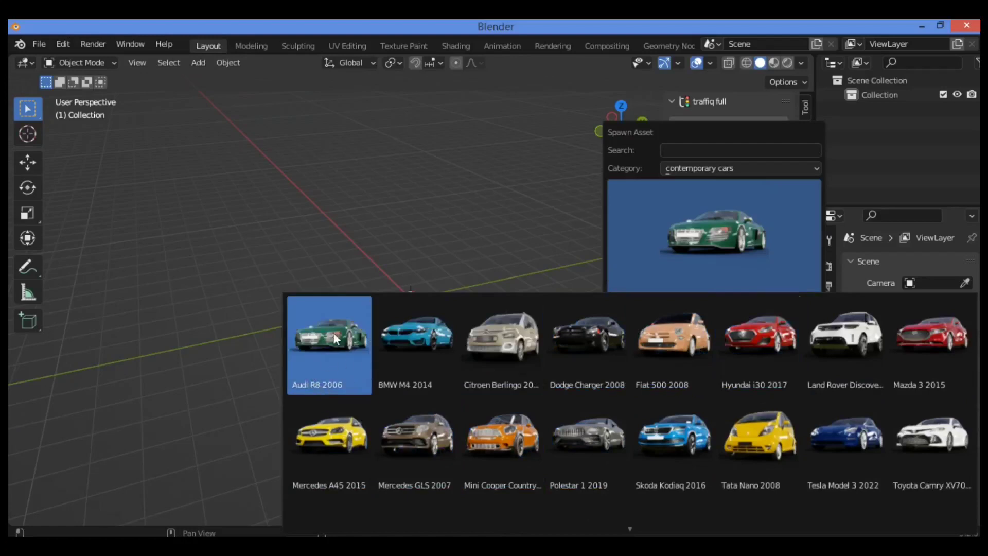
pyautogui.click(318, 348)
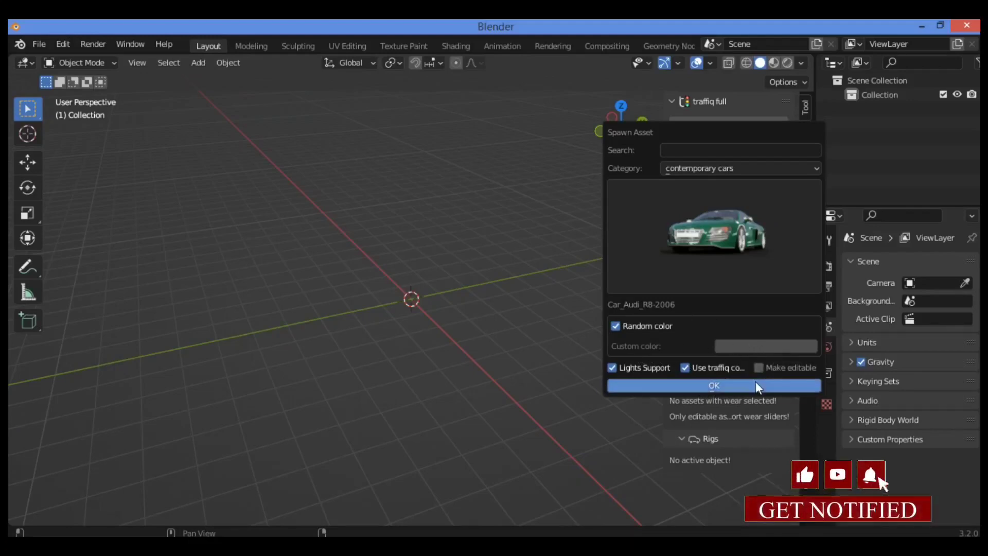
pyautogui.click(759, 368)
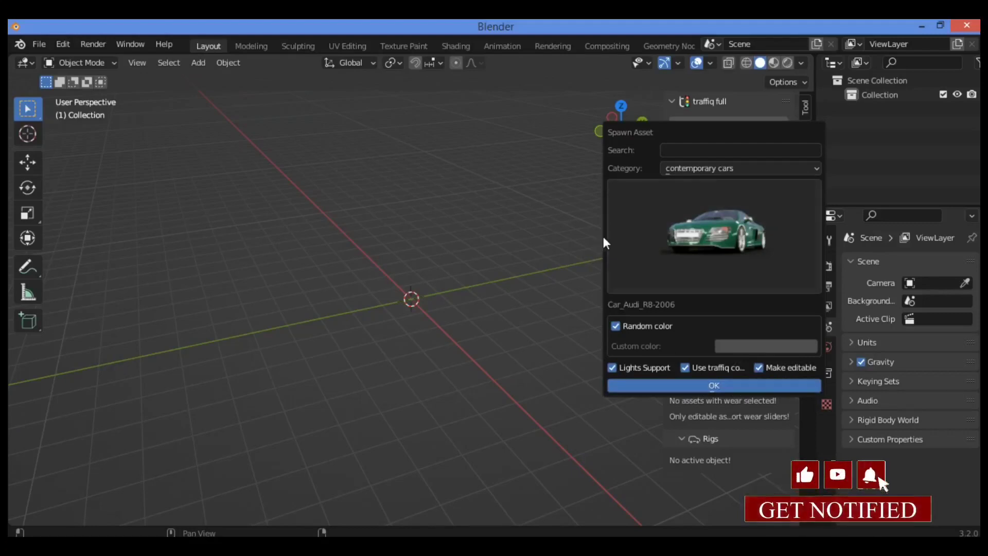
# Switch the Spawn Asset category to super cars and view the available models
pyautogui.click(772, 168)
pyautogui.click(774, 167)
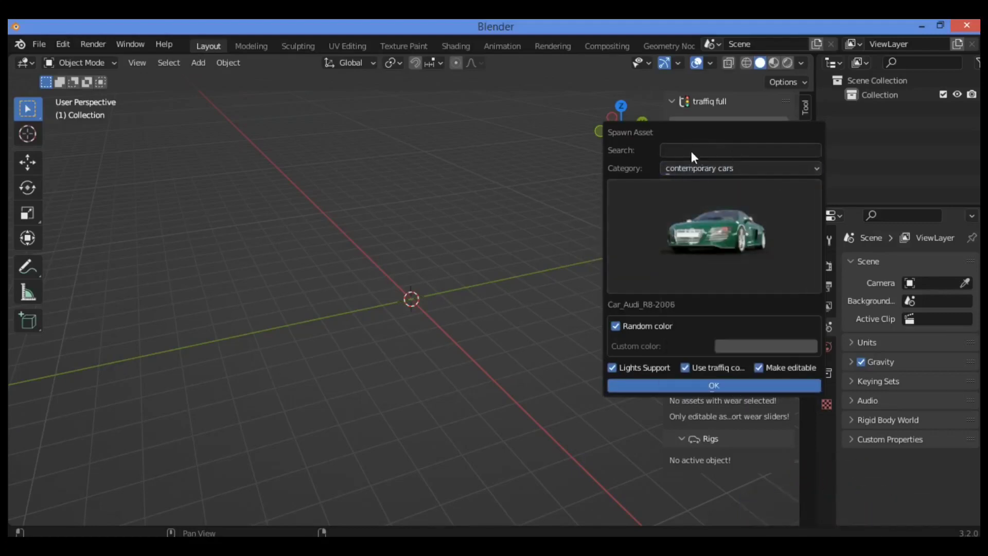
pyautogui.click(709, 150)
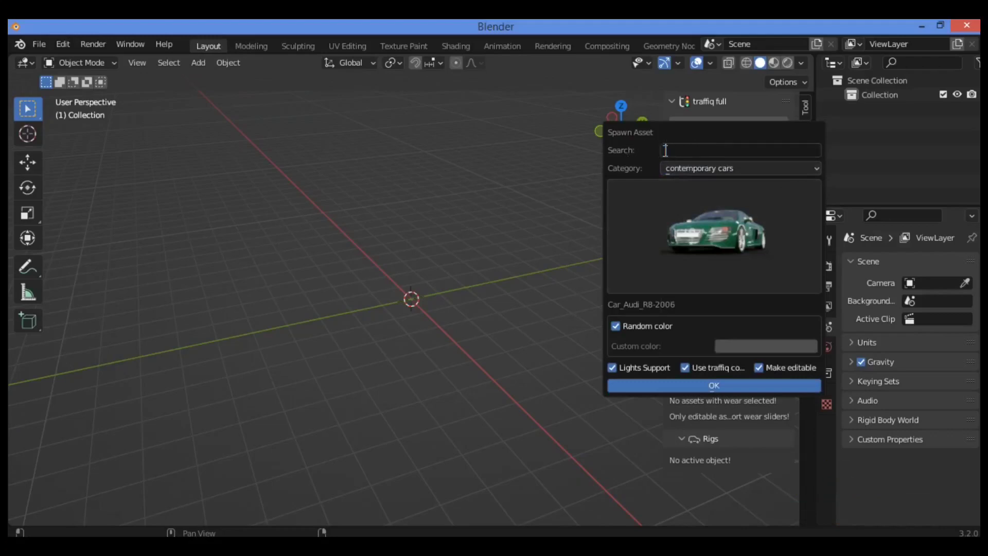
pyautogui.click(766, 169)
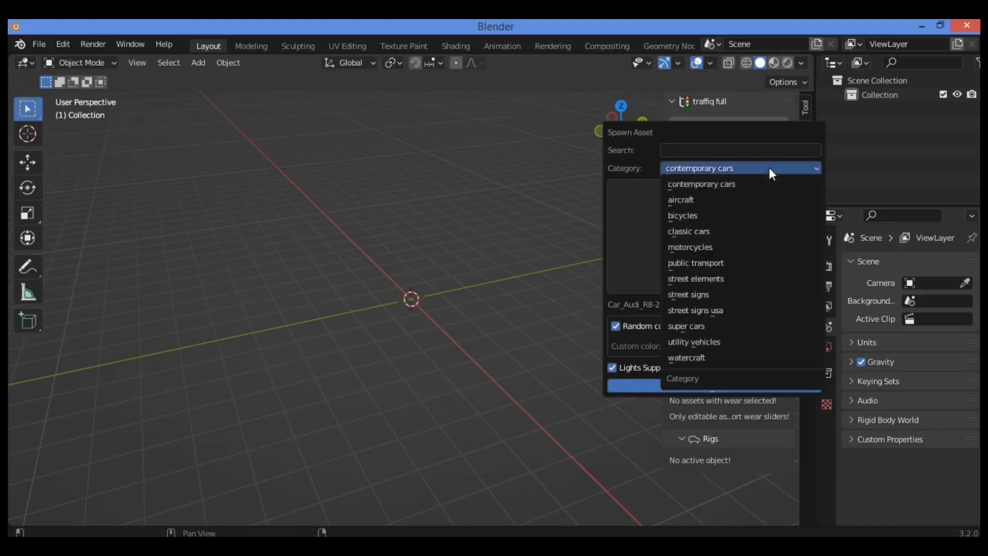
pyautogui.click(708, 325)
pyautogui.click(691, 214)
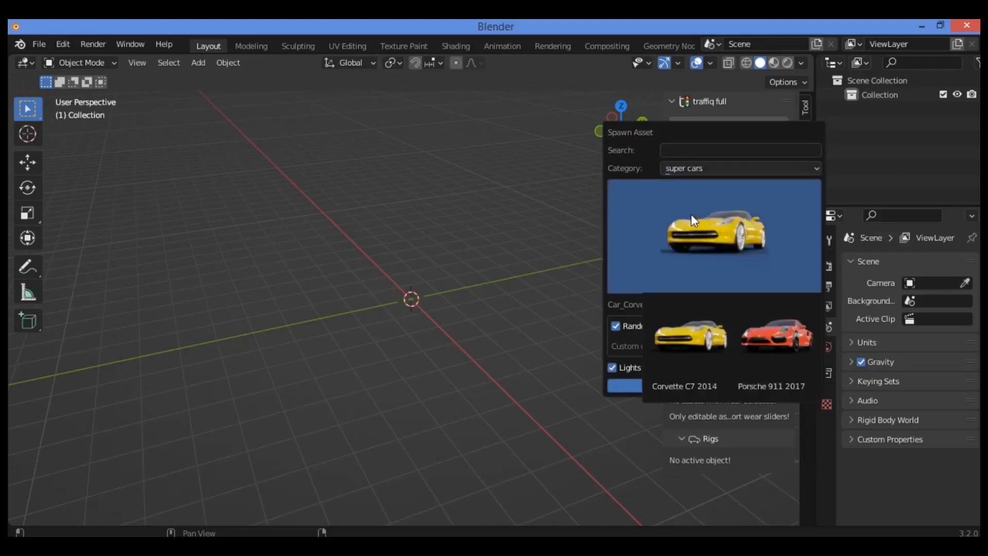
pyautogui.click(693, 169)
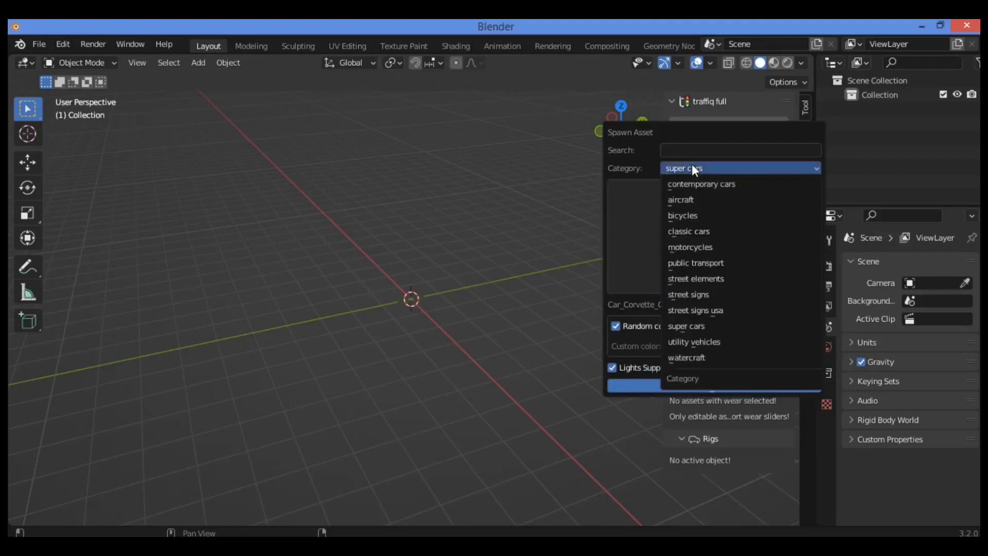
pyautogui.click(709, 165)
pyautogui.click(734, 233)
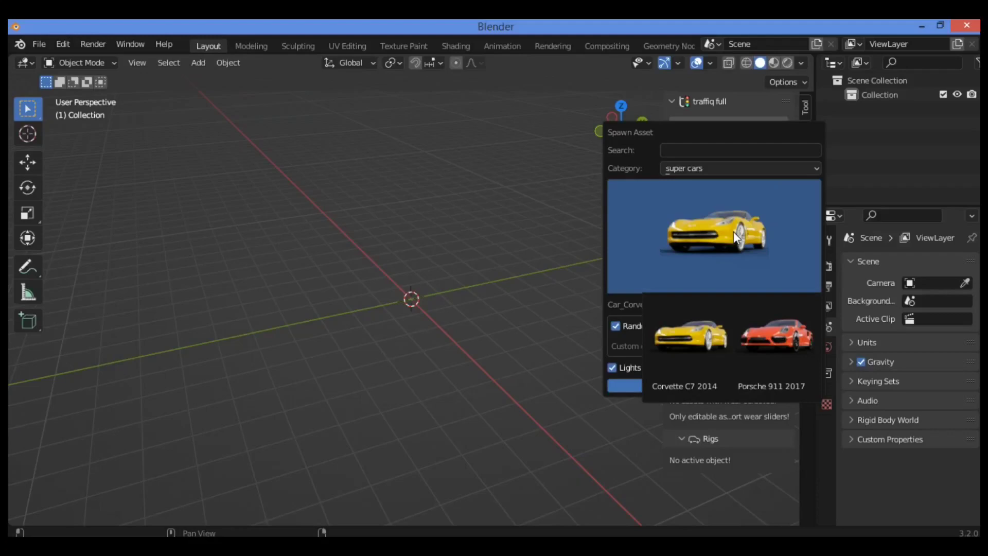
# Switch the Spawn Asset category to classic cars and look through the available models
pyautogui.click(739, 168)
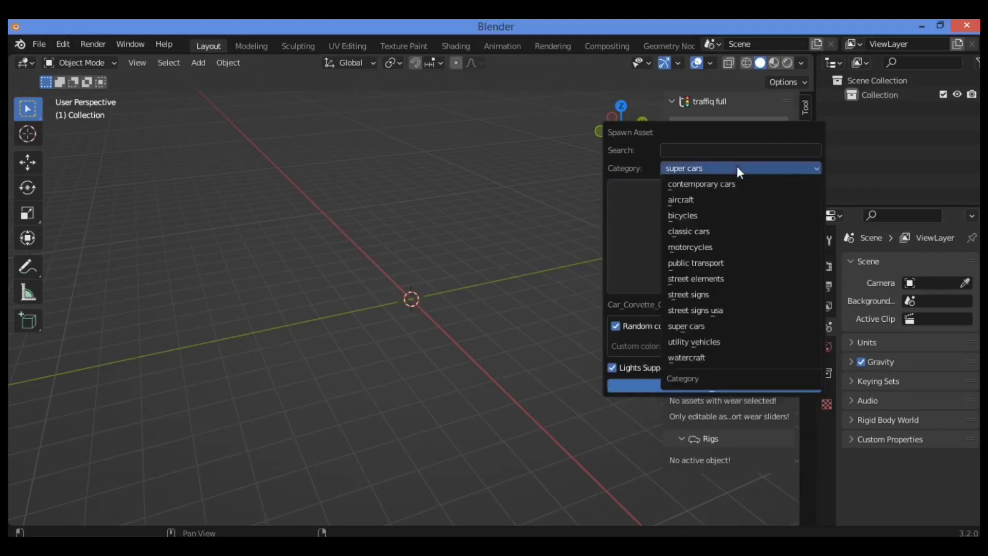
pyautogui.click(725, 231)
pyautogui.click(710, 226)
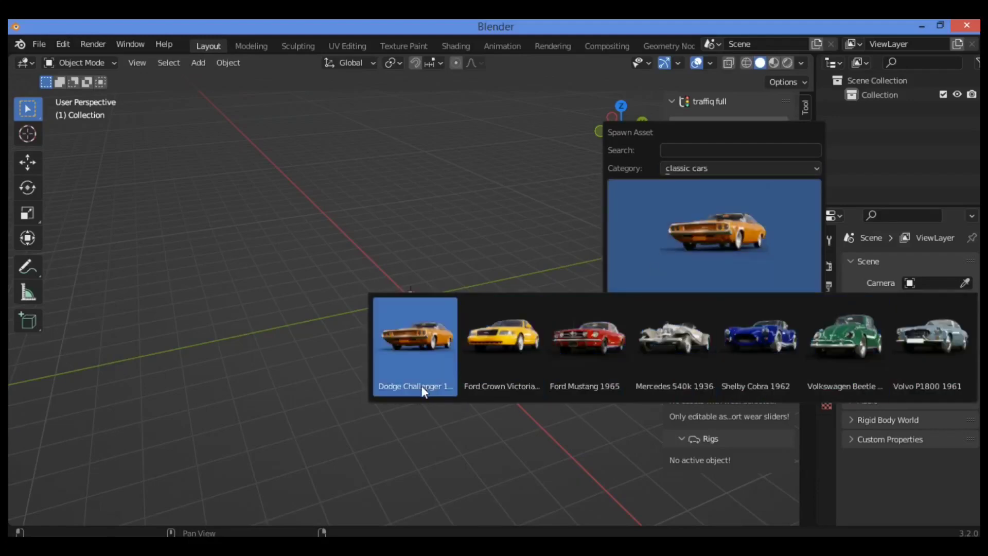
pyautogui.click(729, 209)
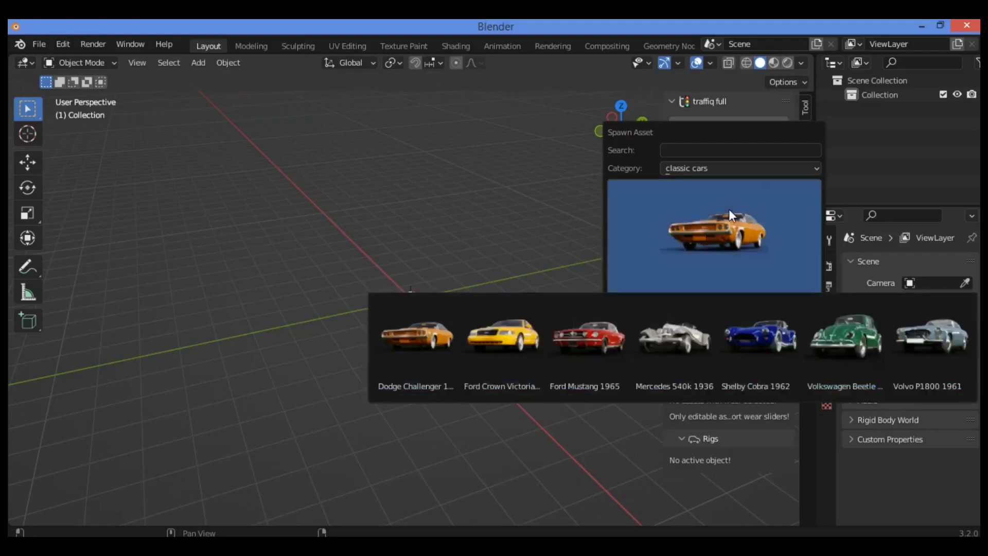
pyautogui.click(711, 201)
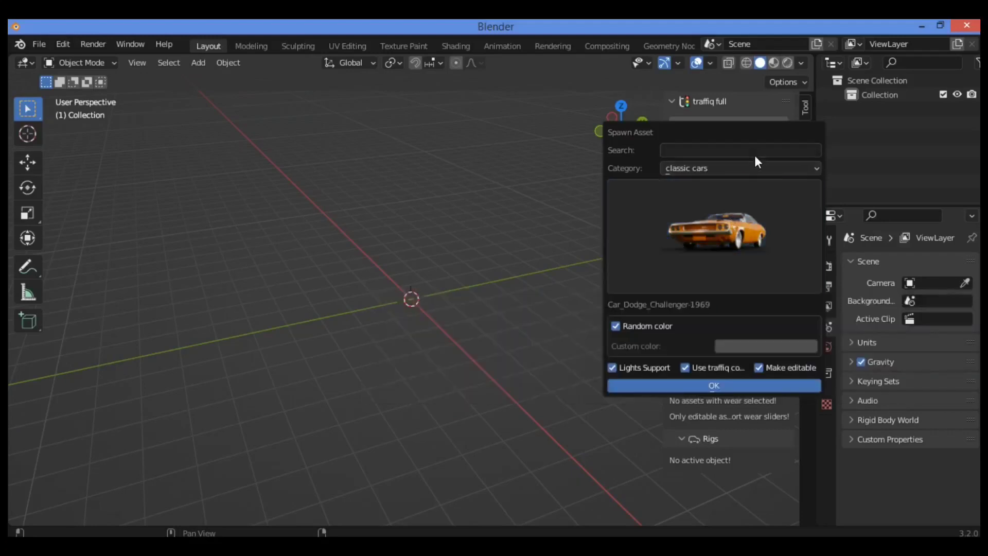
# Preview the assets in the motorcycles category and in the bicycles category
pyautogui.click(747, 168)
pyautogui.click(713, 247)
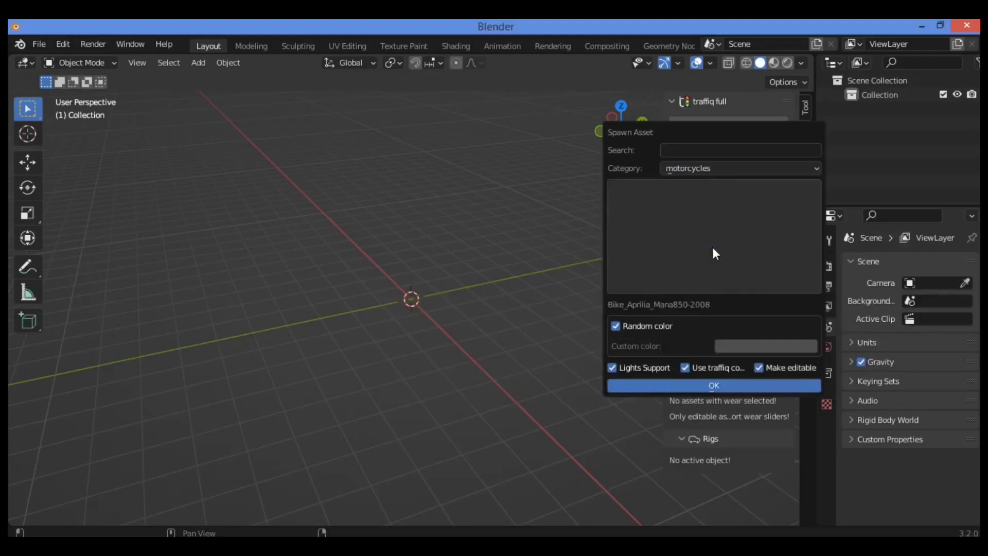
pyautogui.click(693, 215)
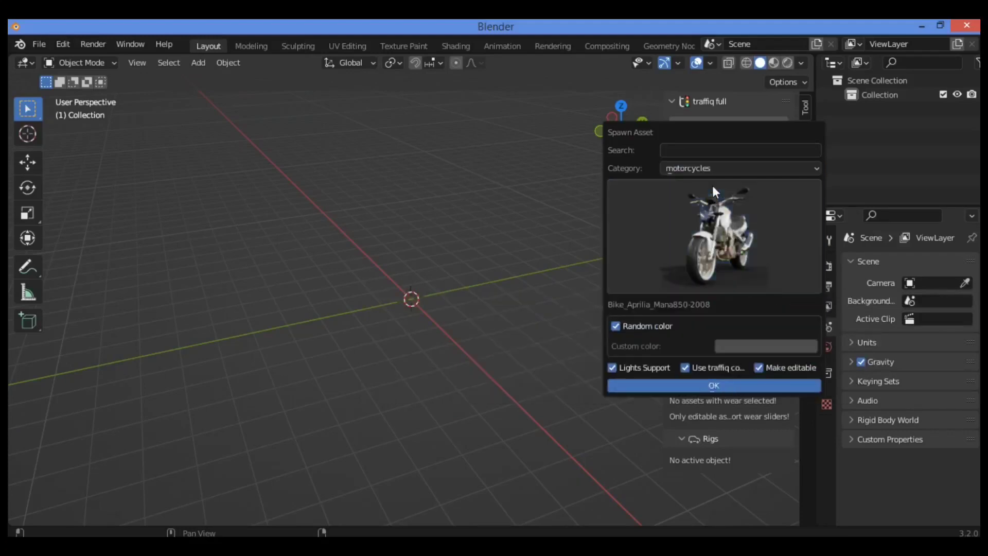
pyautogui.click(727, 172)
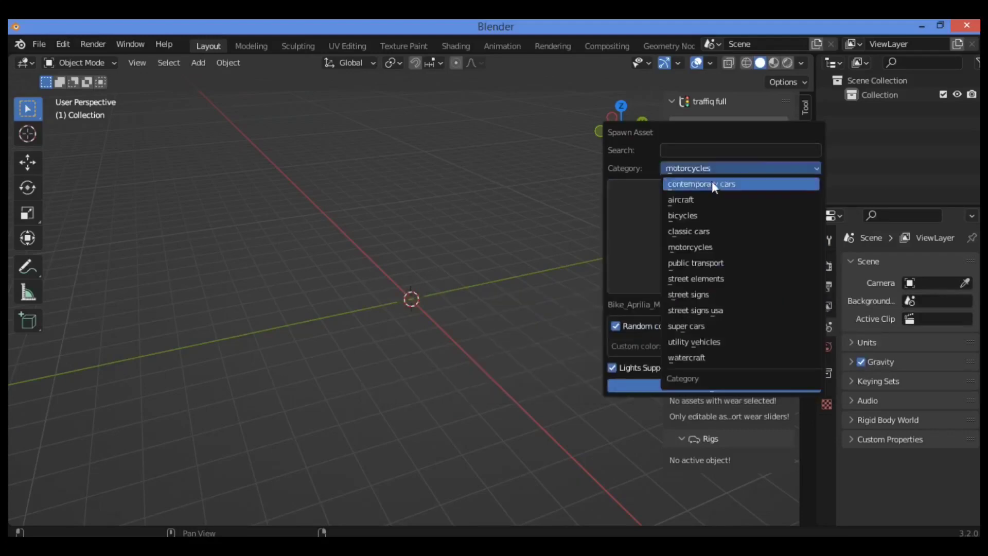
pyautogui.click(706, 214)
pyautogui.click(702, 226)
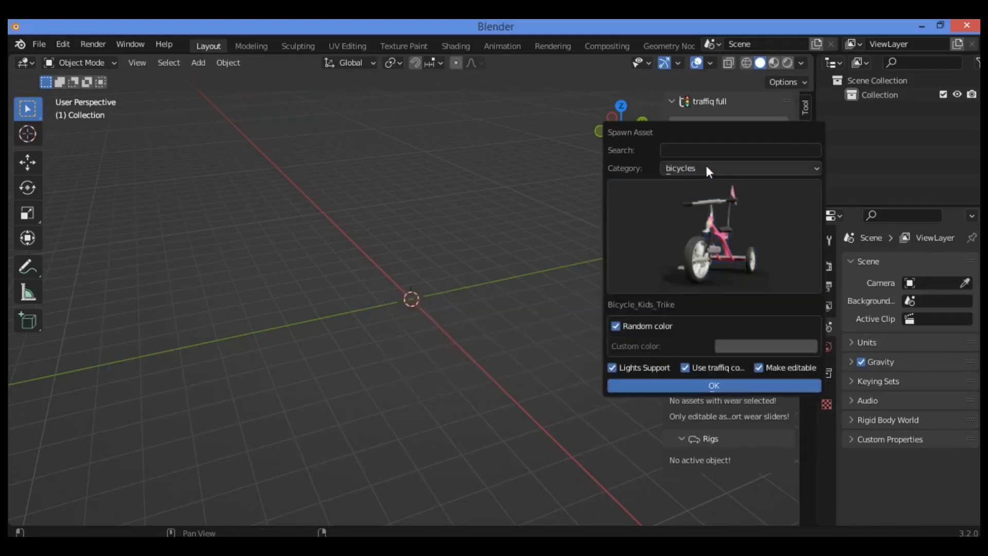
# Preview the aircraft assets and switch the category to street signs
pyautogui.click(709, 169)
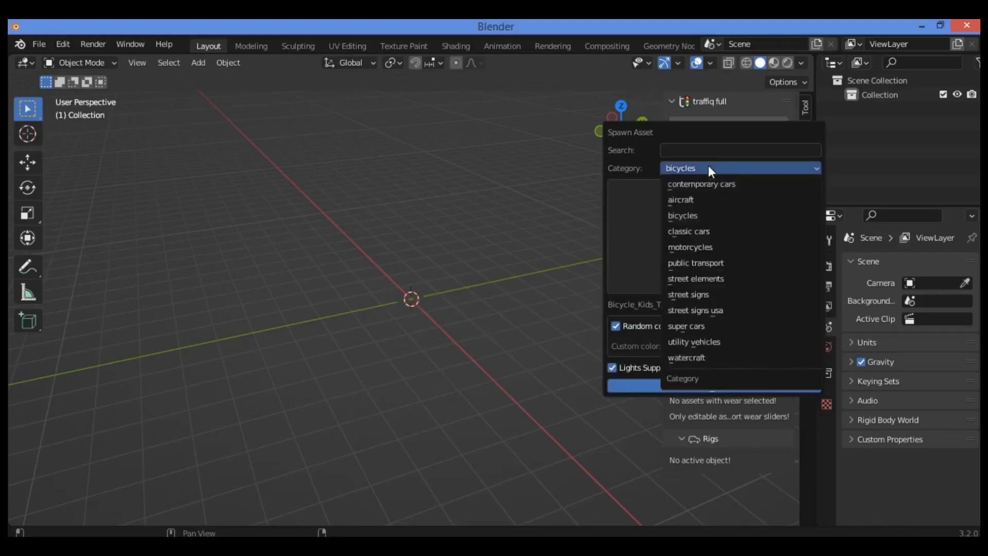
pyautogui.click(714, 199)
pyautogui.click(675, 235)
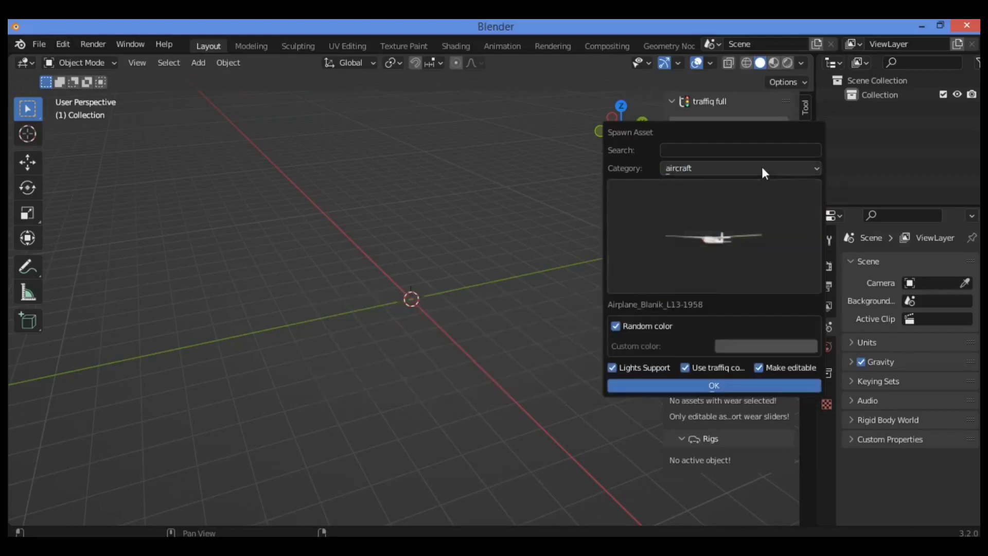
pyautogui.click(762, 167)
pyautogui.click(705, 291)
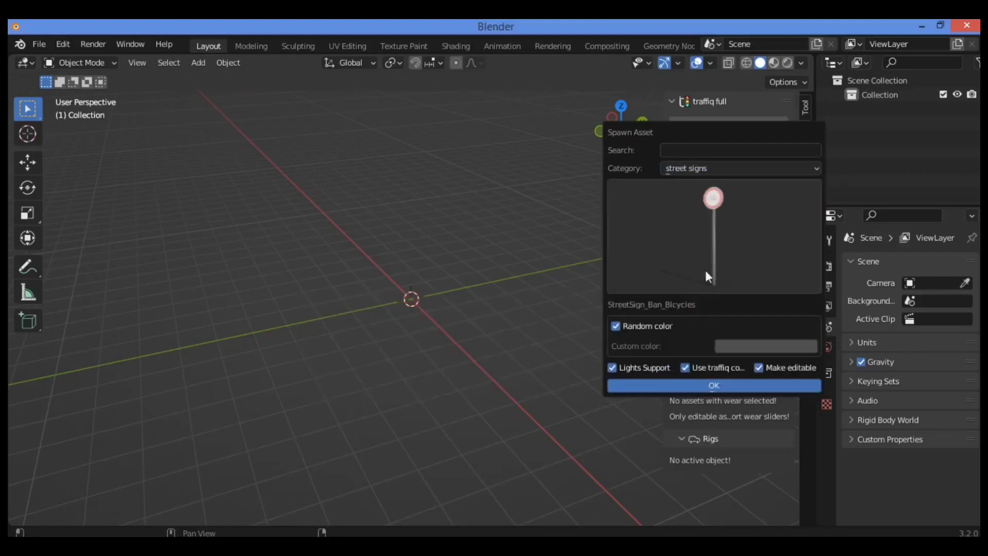
# Look through the available assets in the street signs category, from ban signs to speed and warning signs
pyautogui.click(713, 247)
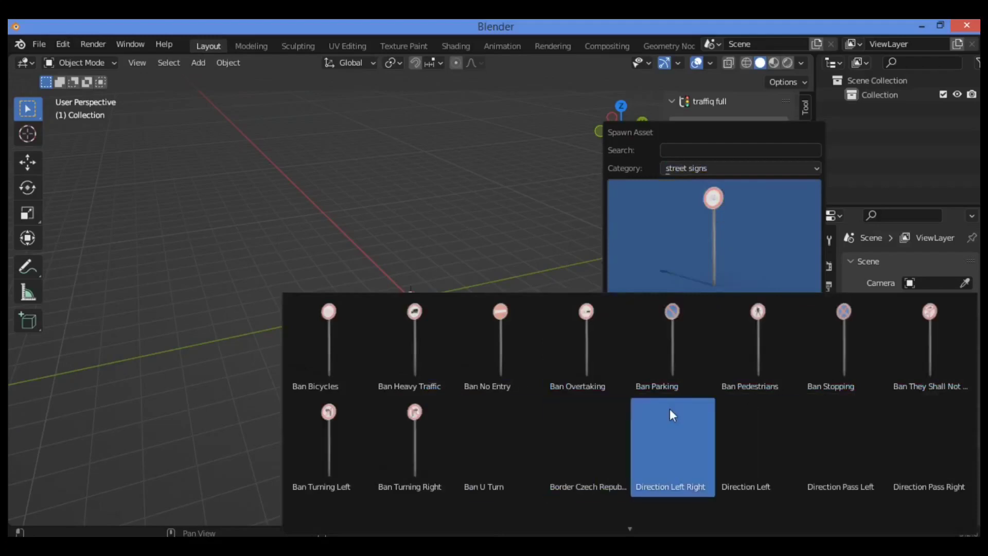
pyautogui.scroll(-2, 587, 412)
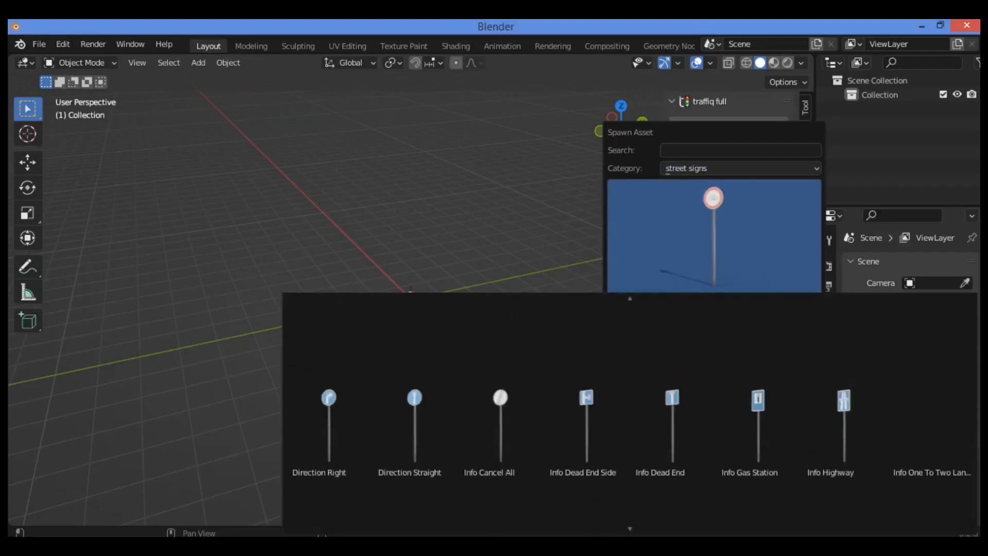
pyautogui.scroll(-2, 636, 510)
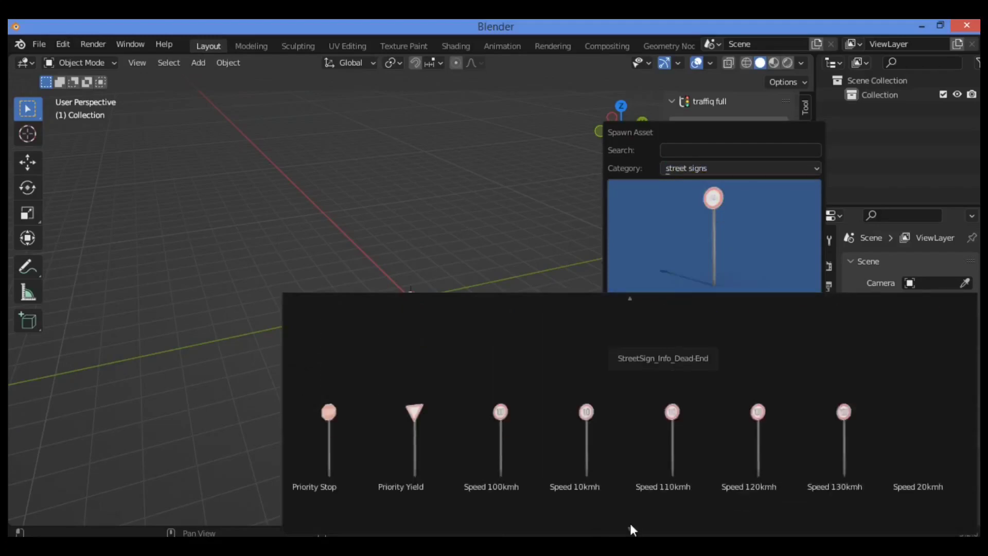
pyautogui.scroll(-3, 629, 525)
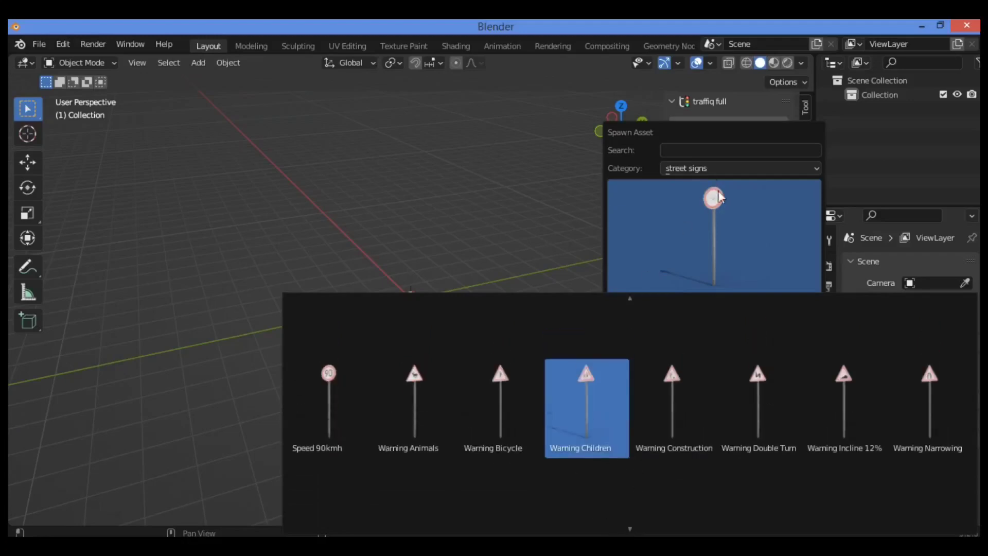
pyautogui.scroll(2, 587, 391)
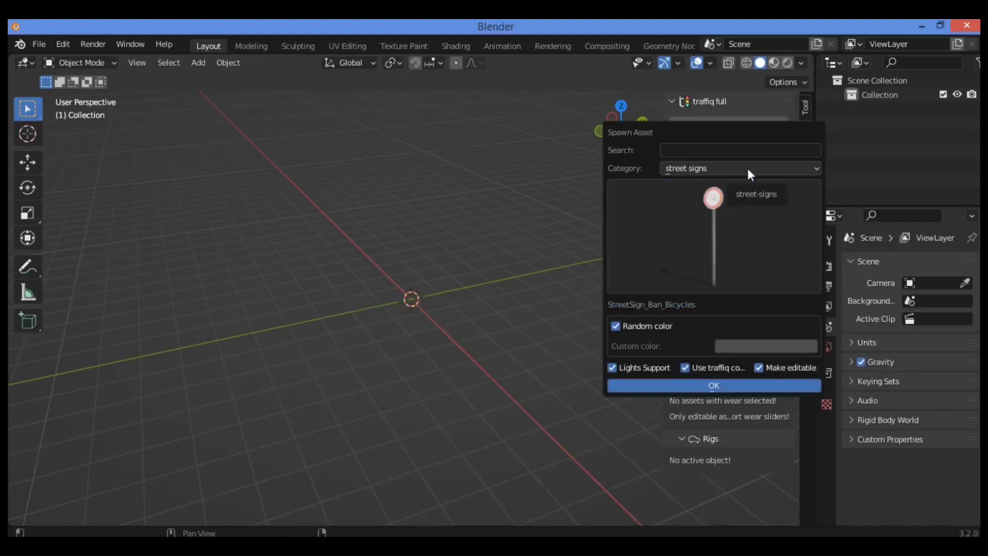
# Switch the Spawn Asset category to public transport and preview its bus and tram models
pyautogui.click(748, 170)
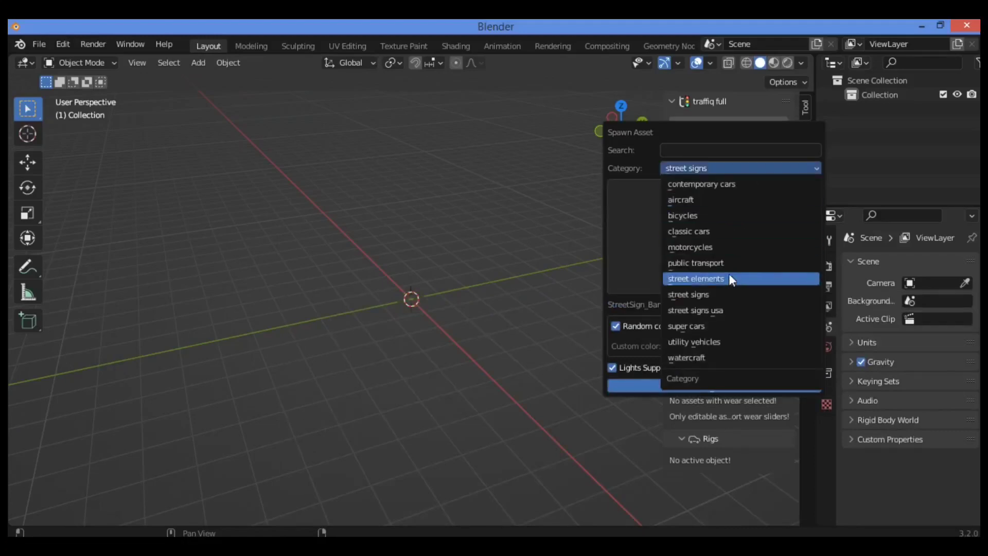
pyautogui.click(730, 253)
pyautogui.click(755, 165)
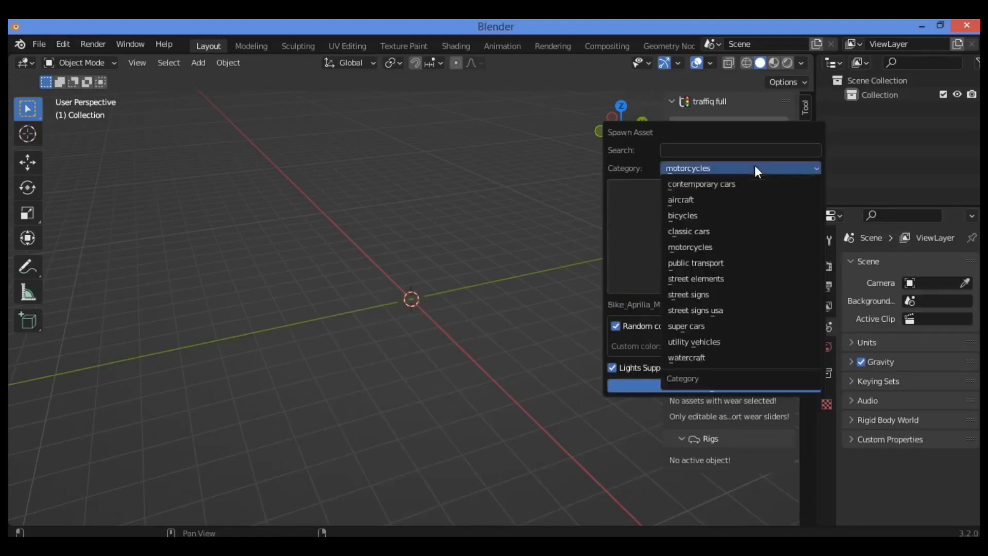
pyautogui.click(727, 261)
pyautogui.click(723, 253)
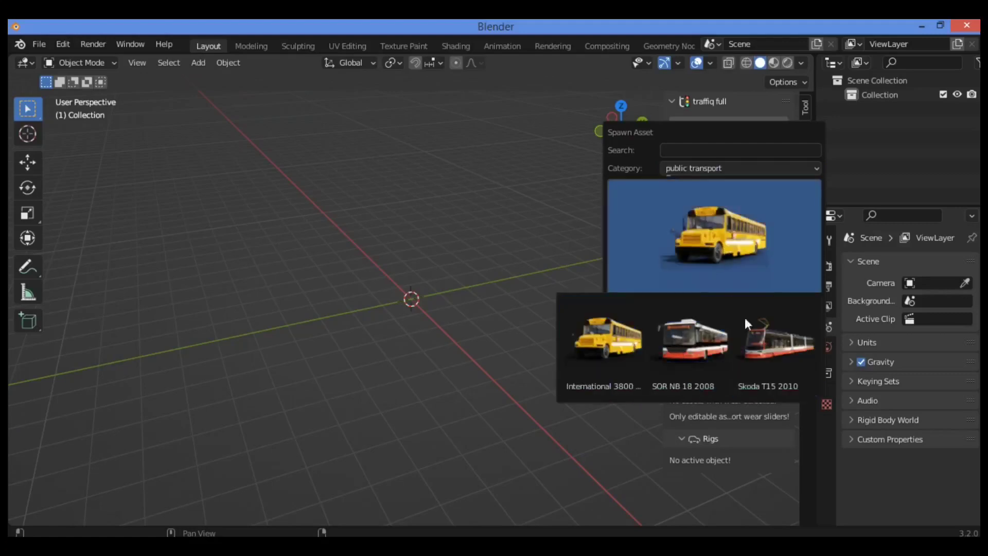
# Switch the Spawn Asset category to street signs usa and look through the available signs
pyautogui.click(738, 168)
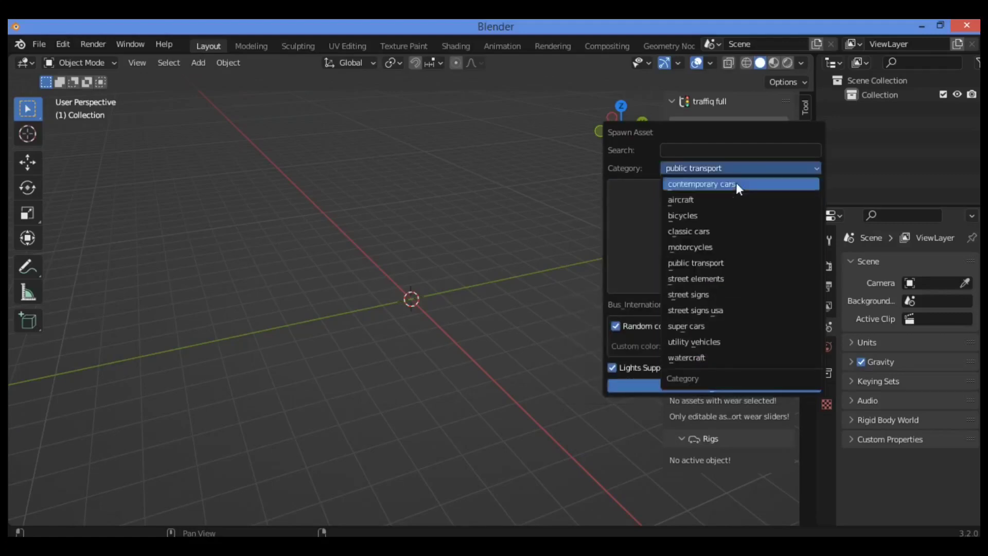
pyautogui.click(724, 310)
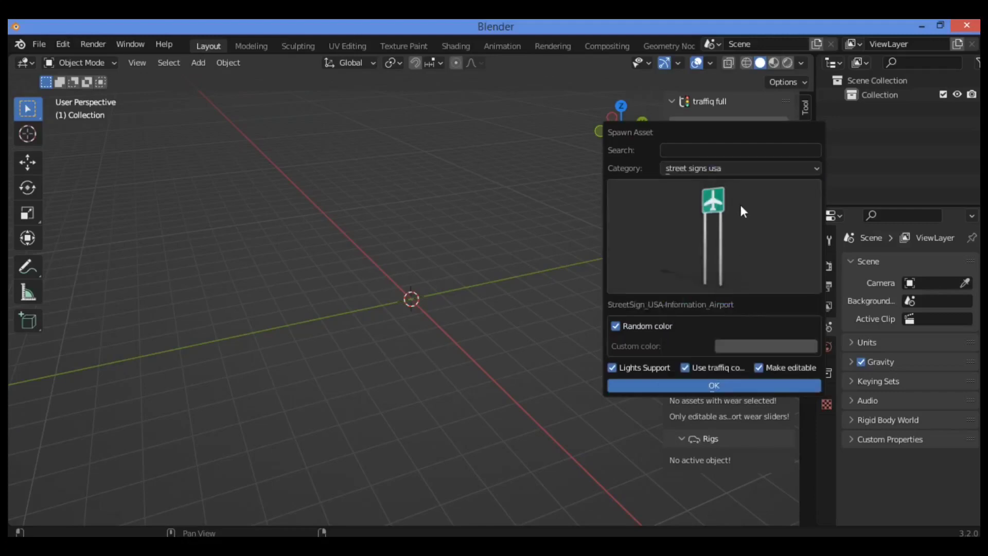
pyautogui.click(740, 204)
pyautogui.scroll(-1, 625, 526)
# Switch the Spawn Asset category to utility vehicles and preview the available models
pyautogui.click(734, 166)
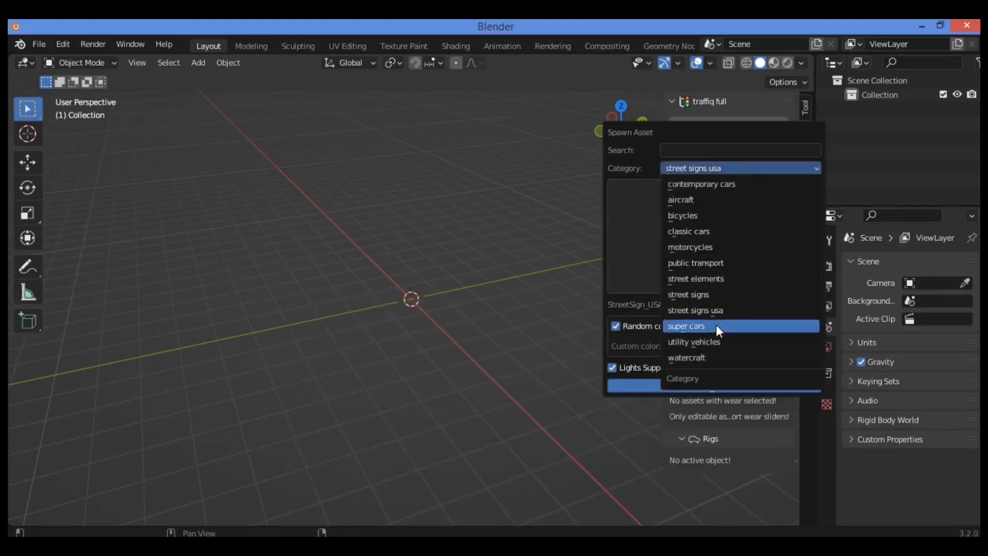
pyautogui.click(715, 342)
pyautogui.click(712, 230)
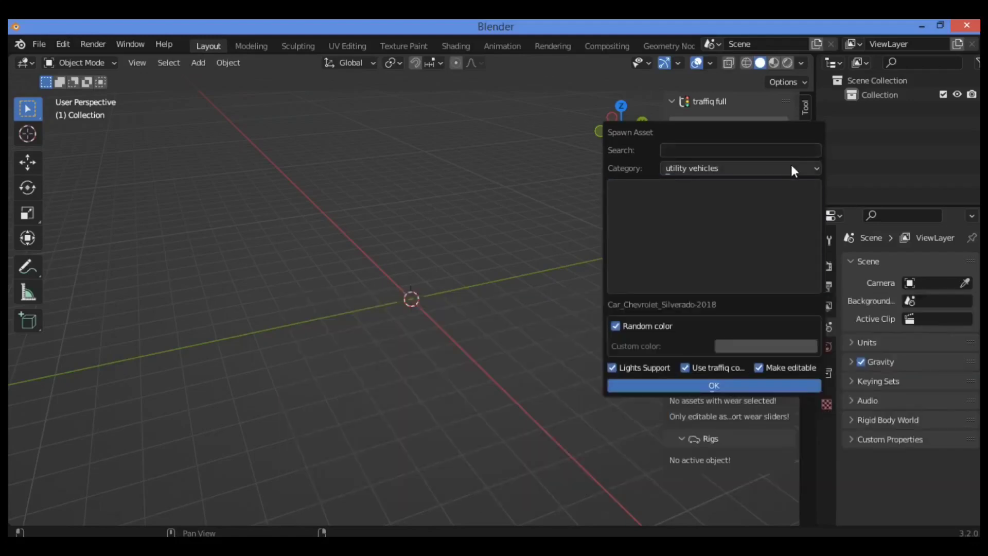
# Set the Spawn Asset category to watercraft and preview its boats, keeping Boat_Ferry_Moskva-1969 as the chosen asset
pyautogui.click(791, 167)
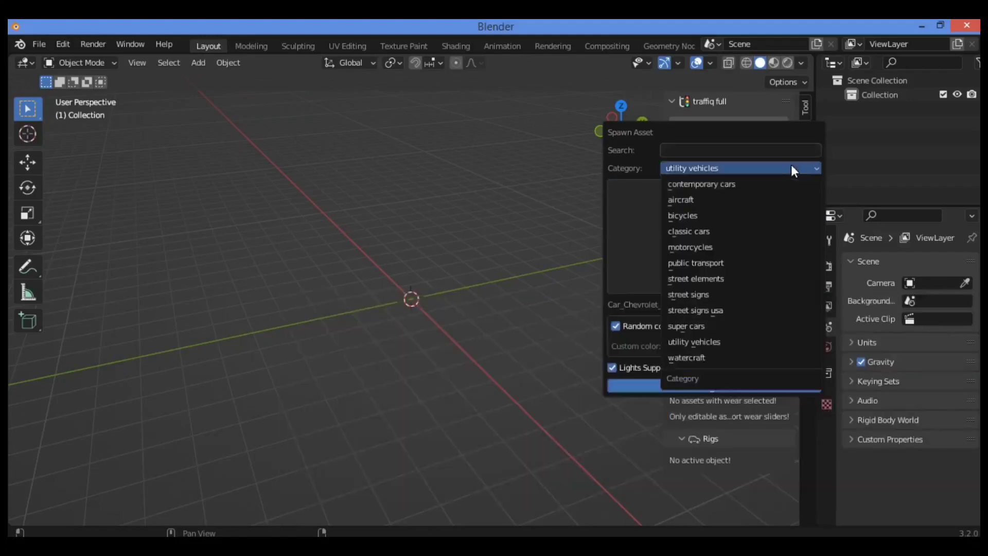
pyautogui.click(727, 356)
pyautogui.click(708, 241)
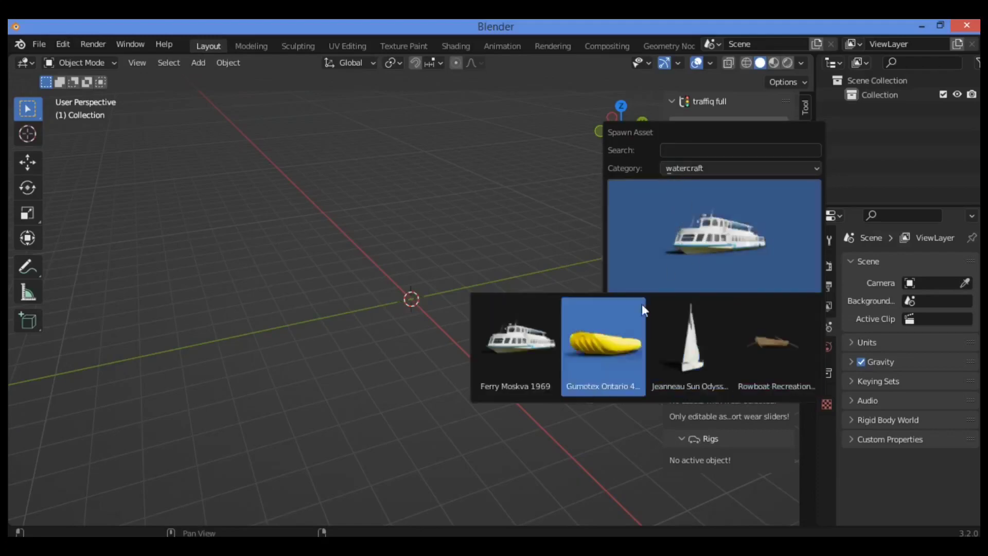
pyautogui.click(743, 211)
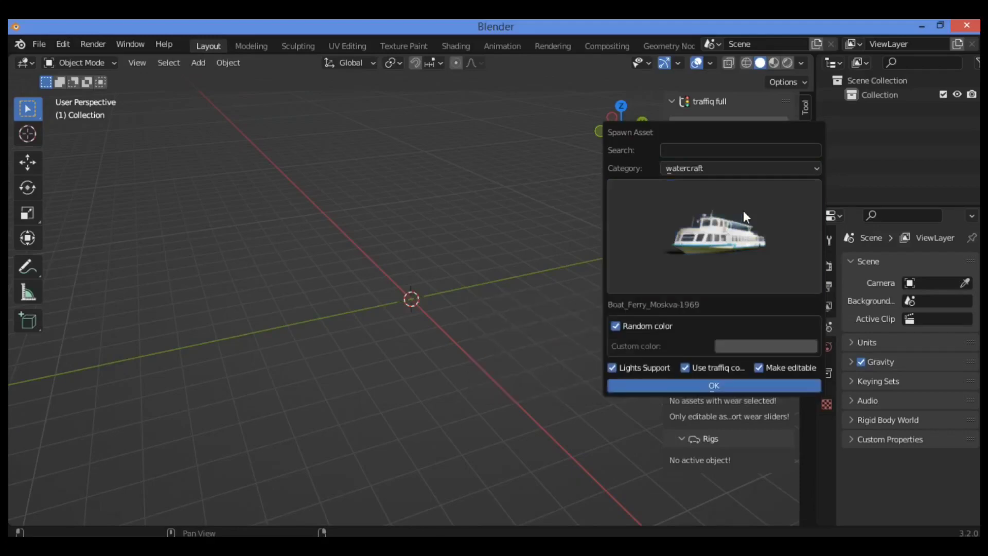
# Spawn the Boat_Ferry_Moskva-1969 asset with the default options and inspect the ferry from several angles
pyautogui.click(711, 384)
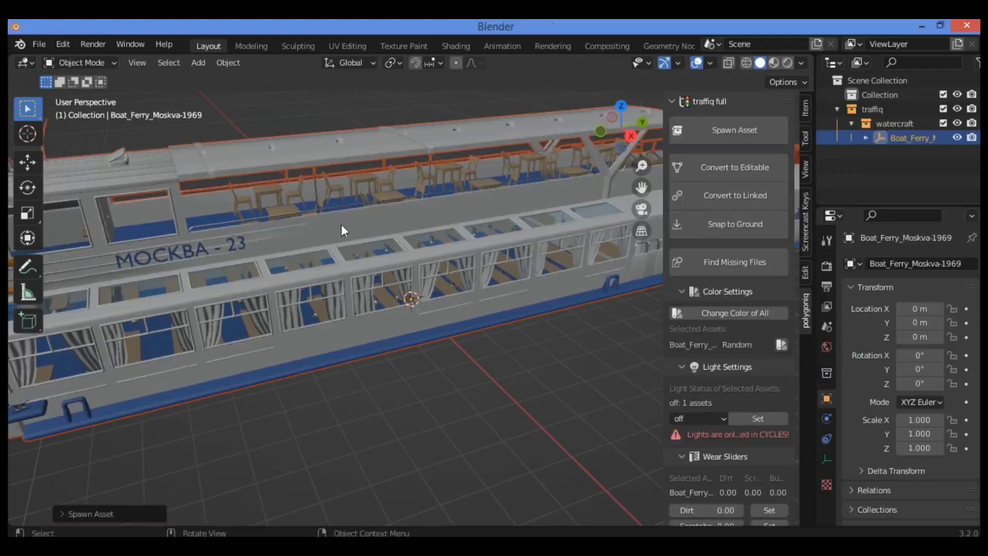
pyautogui.moveTo(640, 163); pyautogui.dragTo(641, 204)
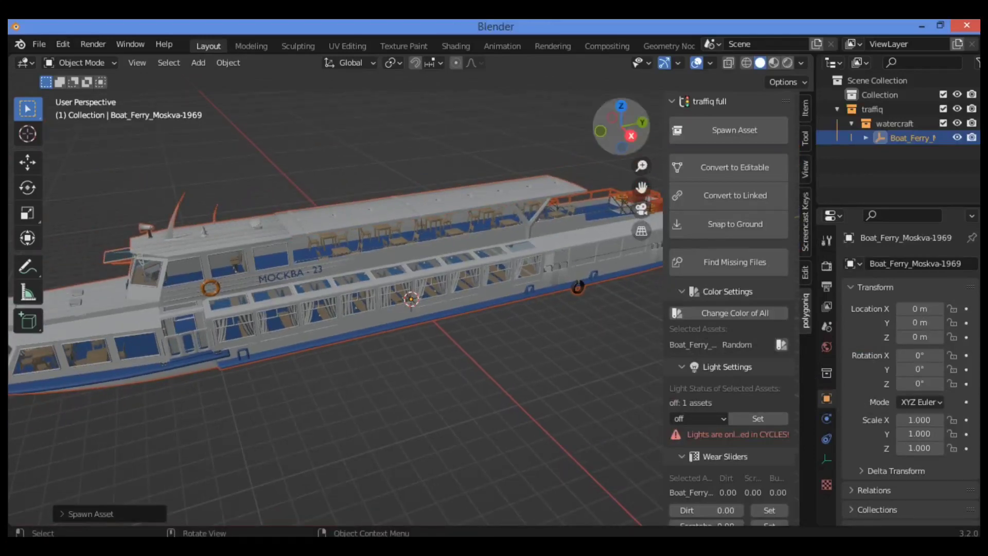
pyautogui.moveTo(638, 132)
pyautogui.mouseDown()
pyautogui.moveTo(659, 128)
pyautogui.moveTo(638, 130)
pyautogui.mouseUp()
pyautogui.moveTo(627, 207); pyautogui.dragTo(703, 267, button='middle')
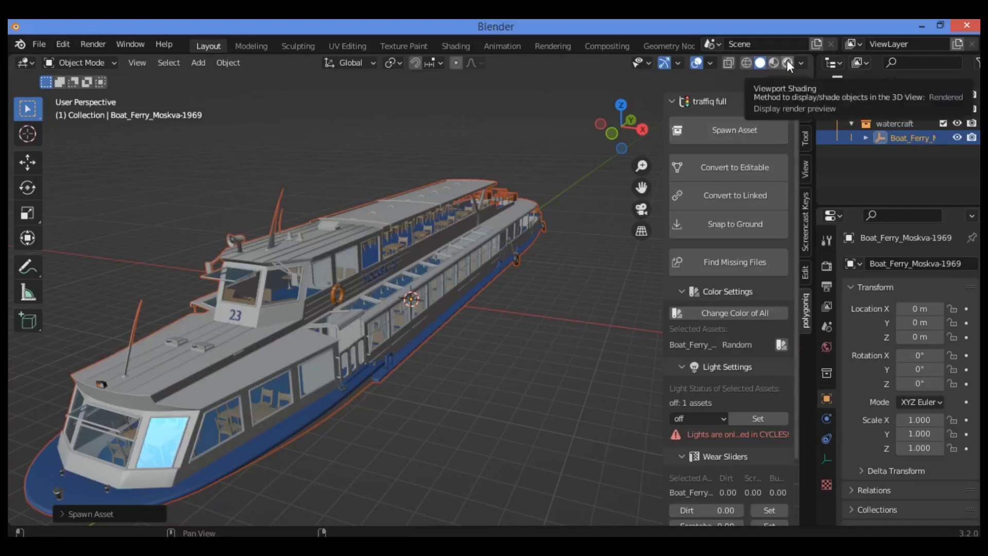
pyautogui.moveTo(616, 125); pyautogui.dragTo(572, 189)
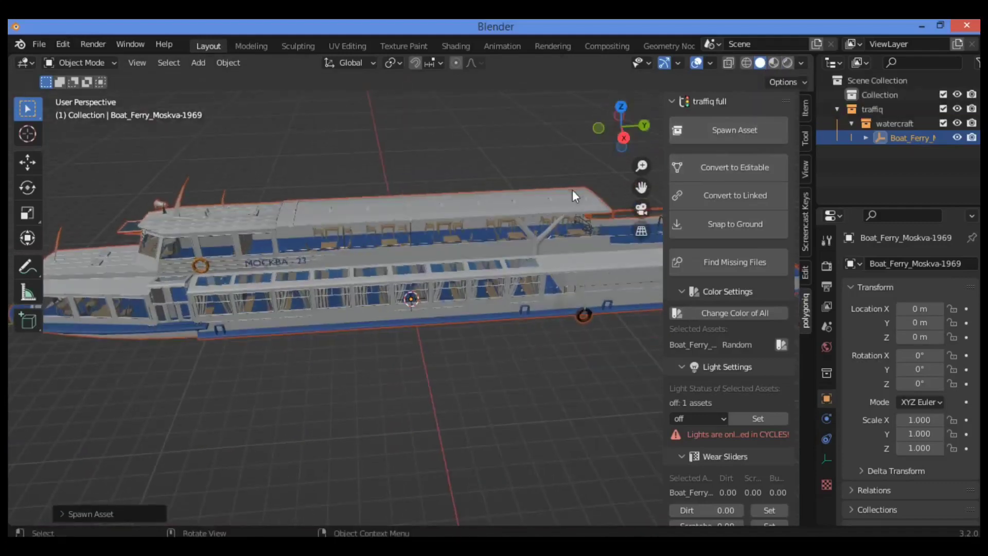
# Spawn the Airplane_Blanik_L13-1958 asset from the aircraft category with the default options
pyautogui.click(742, 127)
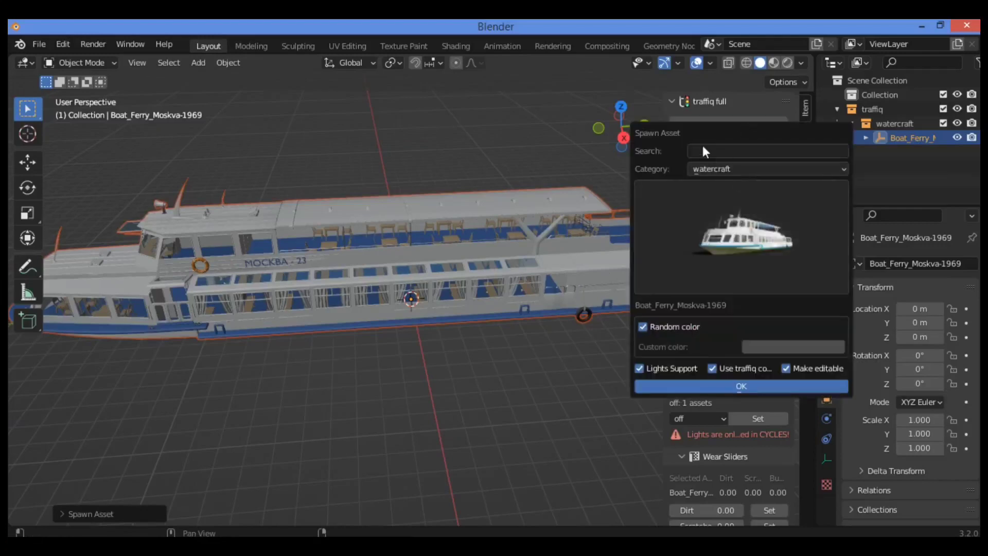
pyautogui.click(730, 260)
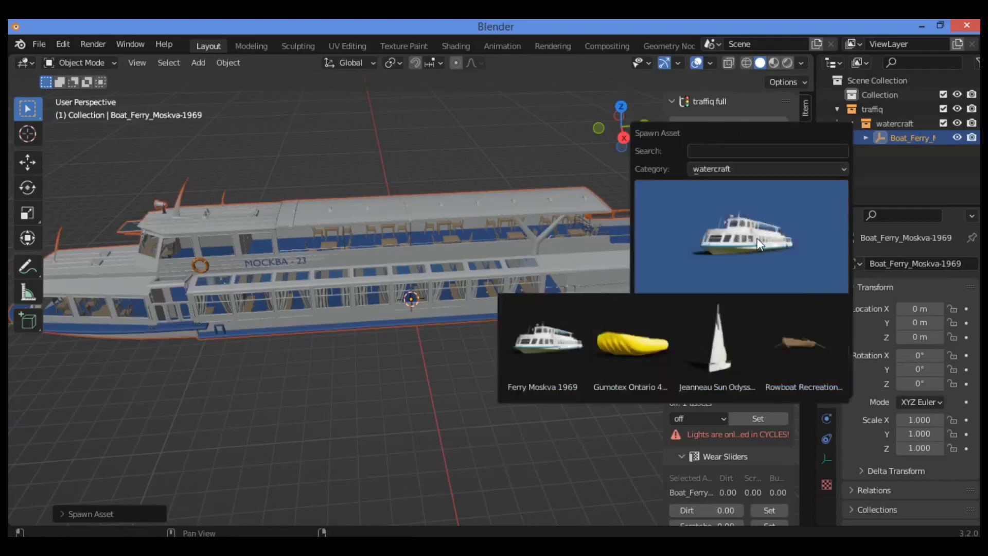
pyautogui.click(761, 169)
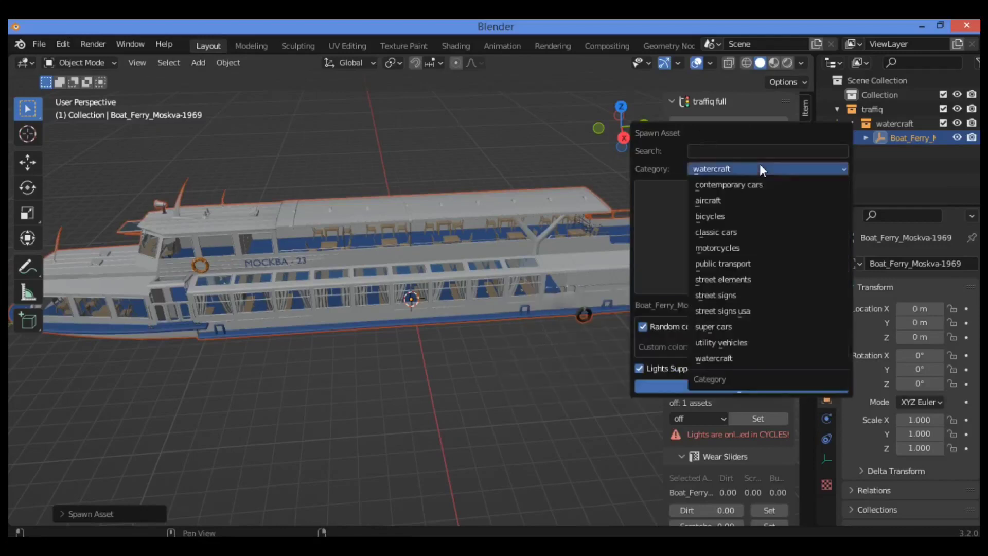
pyautogui.click(748, 202)
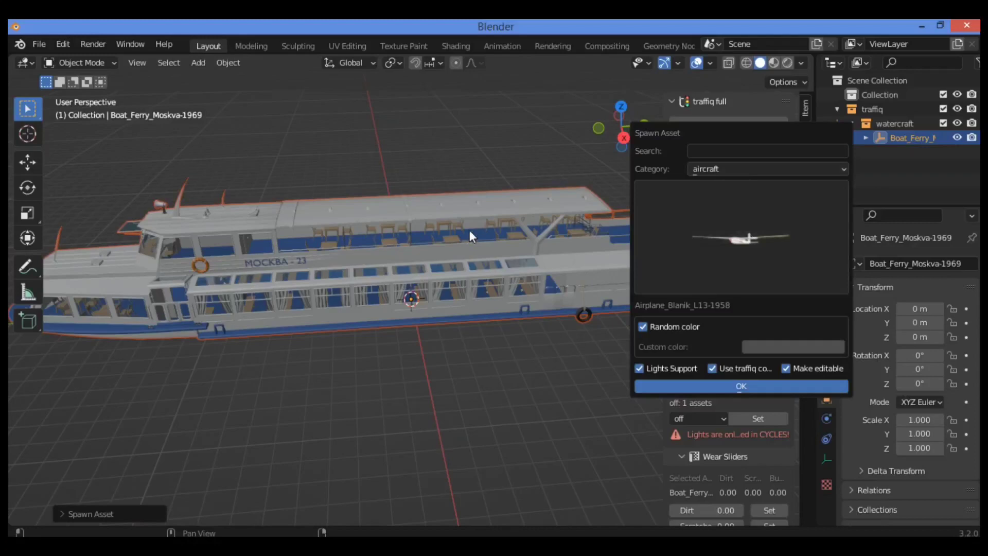
pyautogui.click(745, 385)
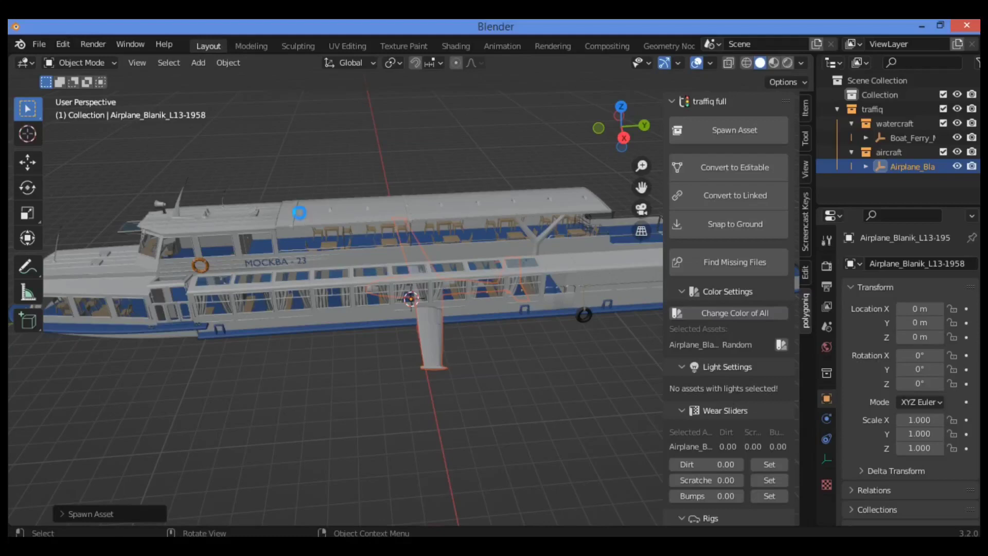
# Delete the ferry's body from the scene and inspect the glider on its own
pyautogui.click(299, 213)
pyautogui.moveTo(337, 200); pyautogui.dragTo(350, 235, button='middle')
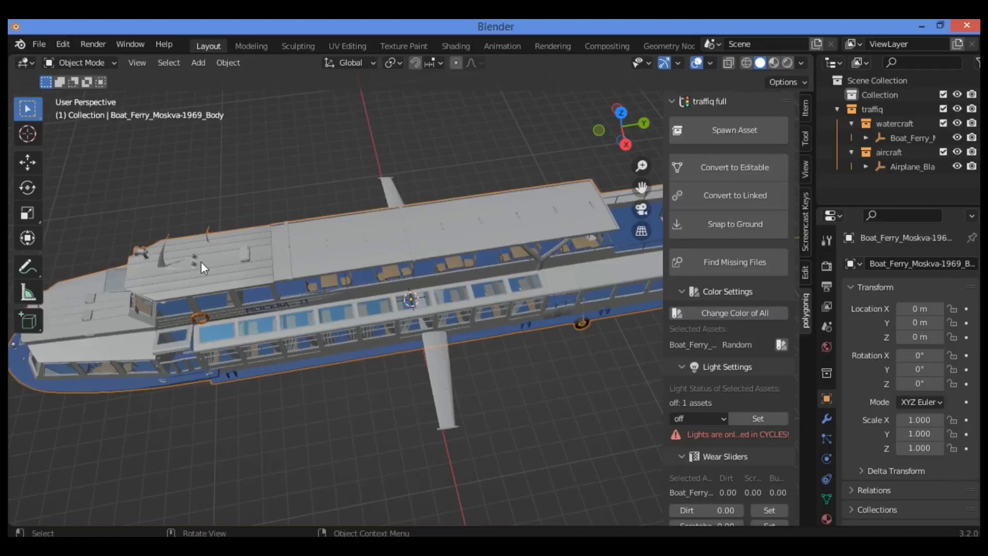
pyautogui.press('x')
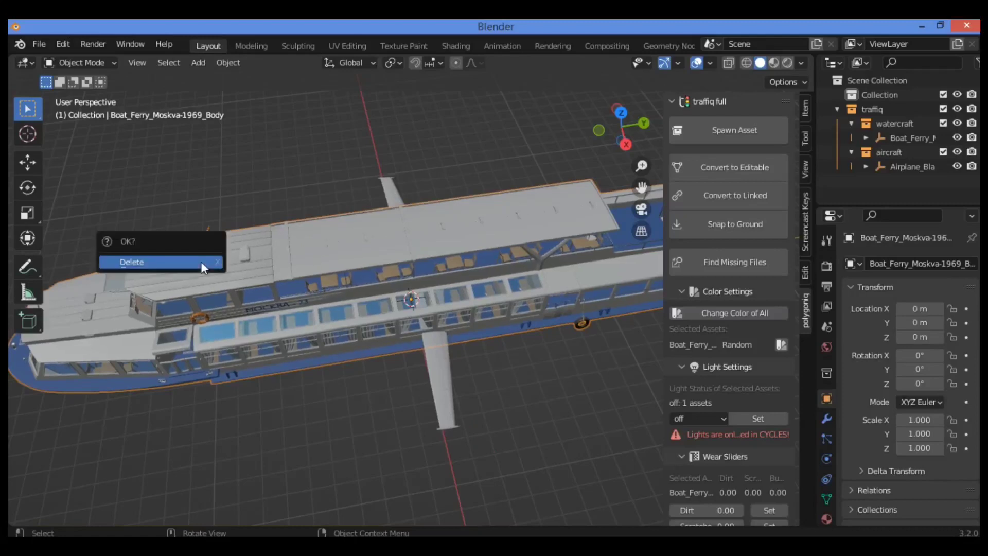
pyautogui.click(201, 262)
pyautogui.moveTo(634, 129)
pyautogui.mouseDown()
pyautogui.moveTo(625, 135)
pyautogui.moveTo(656, 140)
pyautogui.moveTo(639, 161)
pyautogui.moveTo(510, 131)
pyautogui.moveTo(515, 119)
pyautogui.moveTo(592, 109)
pyautogui.moveTo(623, 121)
pyautogui.mouseUp()
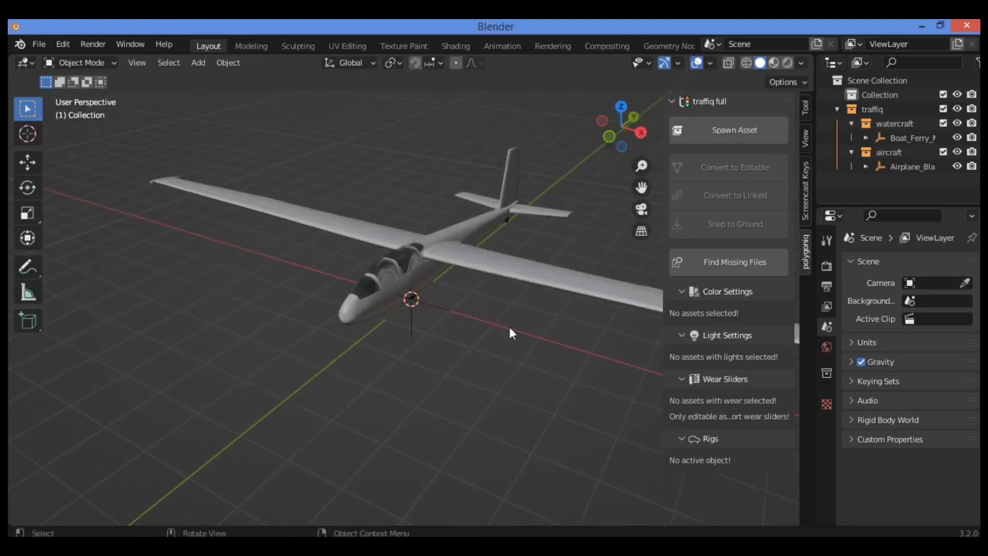
# Spawn the Car_Porsche_911-2017 asset from the super cars category with random color and inspect the car from several angles
pyautogui.click(746, 170)
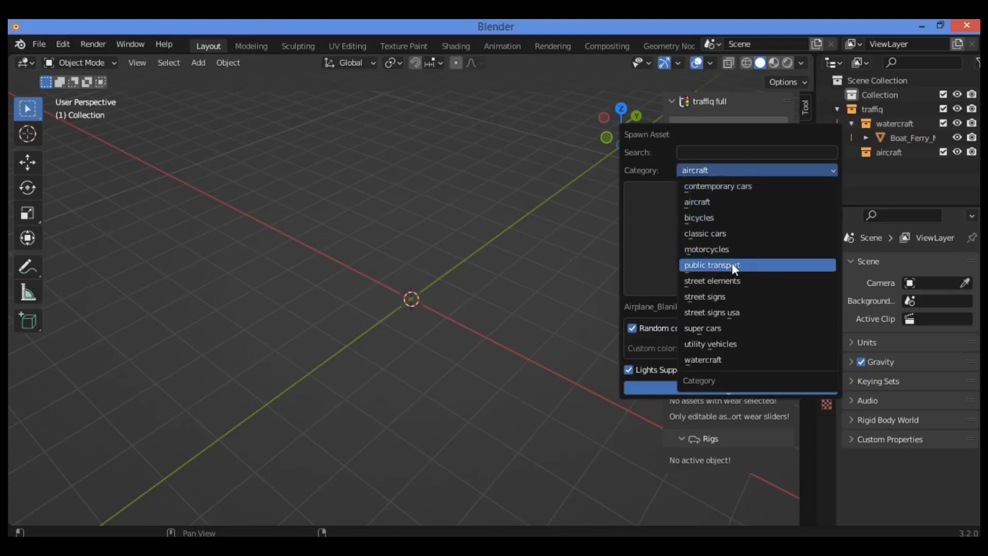
pyautogui.click(734, 326)
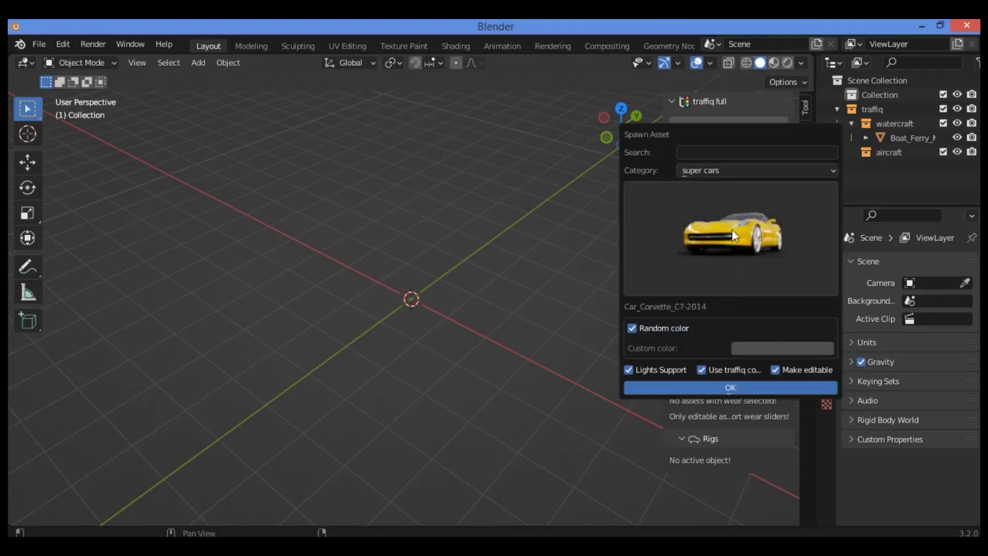
pyautogui.click(733, 230)
pyautogui.click(803, 341)
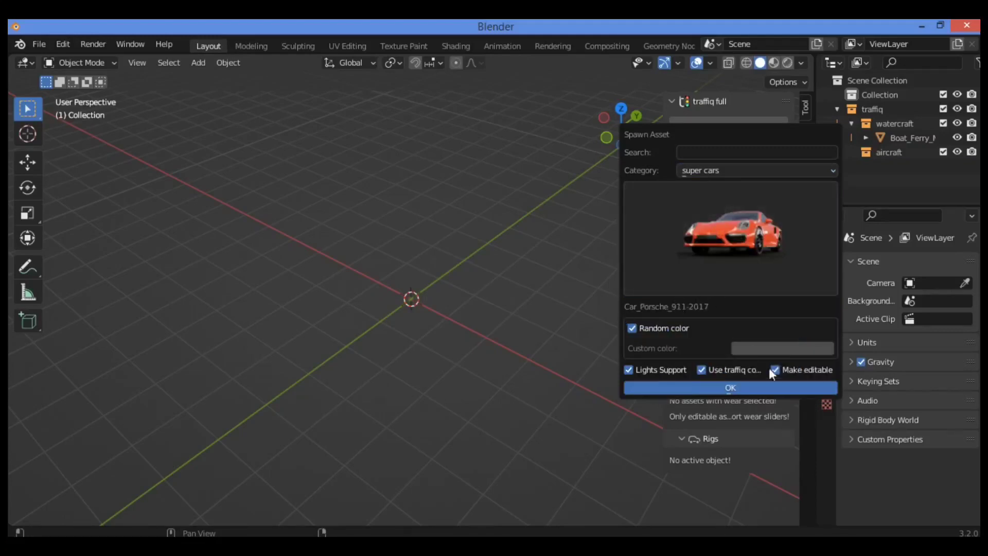
pyautogui.click(721, 387)
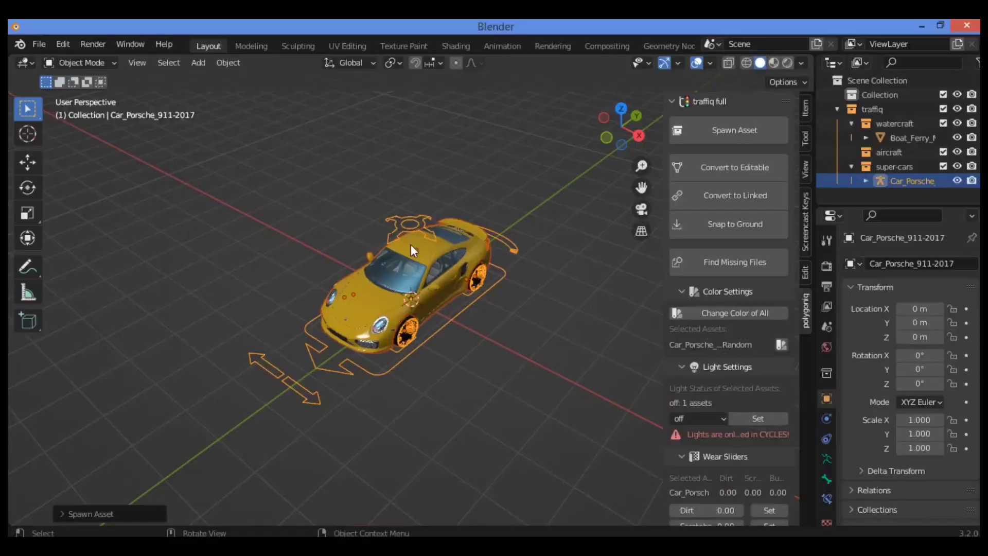
pyautogui.moveTo(623, 128); pyautogui.dragTo(553, 133)
pyautogui.moveTo(676, 168); pyautogui.dragTo(529, 148)
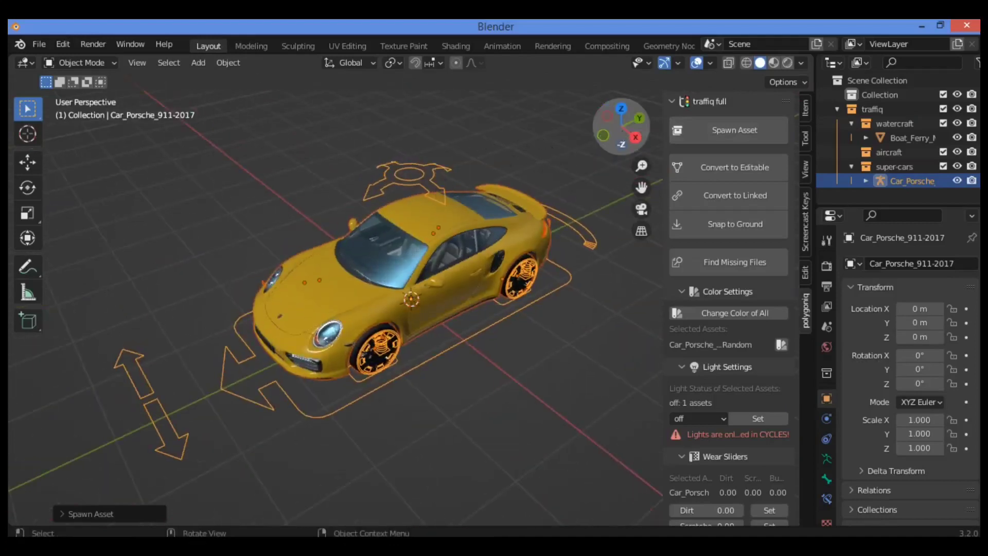
pyautogui.moveTo(622, 145); pyautogui.dragTo(436, 203)
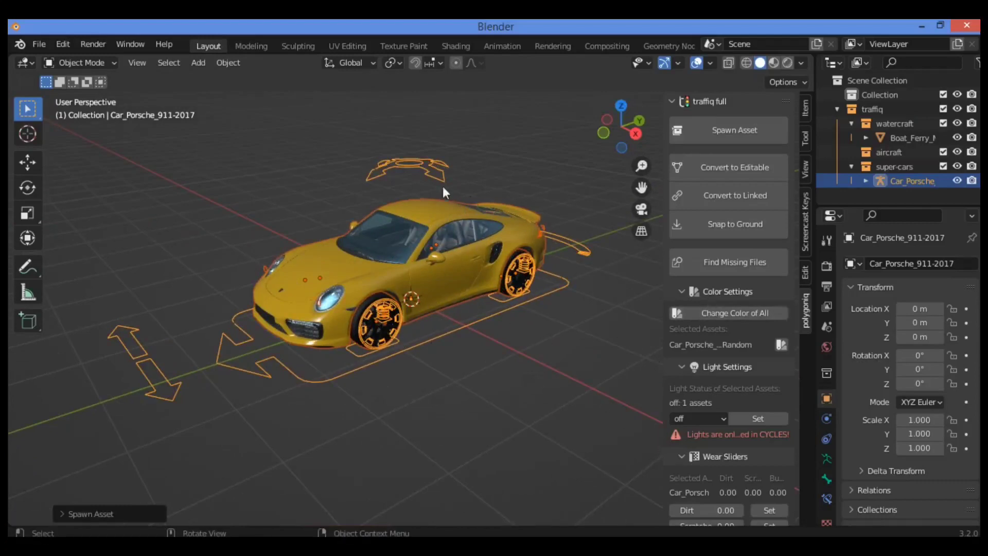
# Inspect the Porsche rig's control above the roof, view the armature's bones in Edit Mode, and return to Object Mode
pyautogui.click(437, 170)
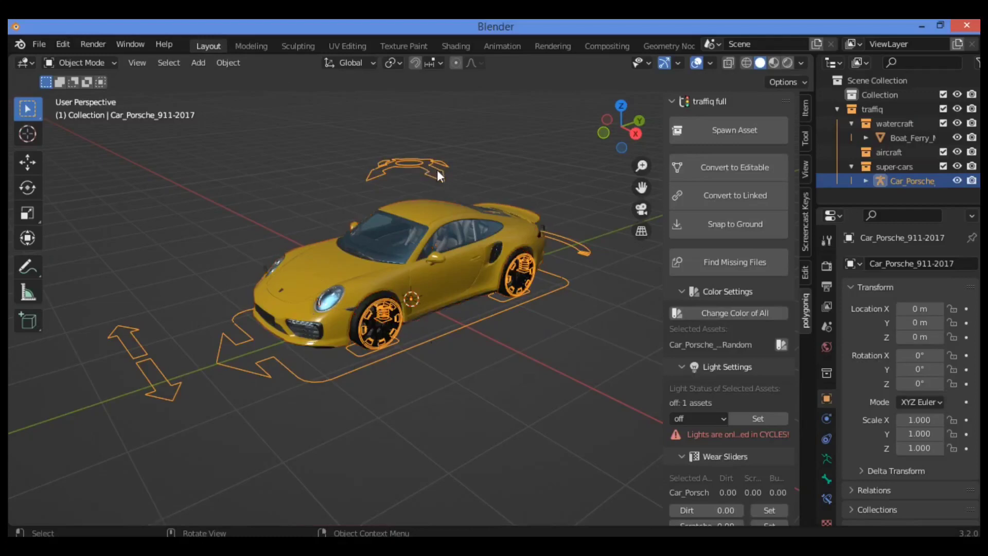
pyautogui.moveTo(418, 160)
pyautogui.mouseDown()
pyautogui.moveTo(434, 184)
pyautogui.moveTo(426, 162)
pyautogui.mouseUp()
pyautogui.press('Tab')
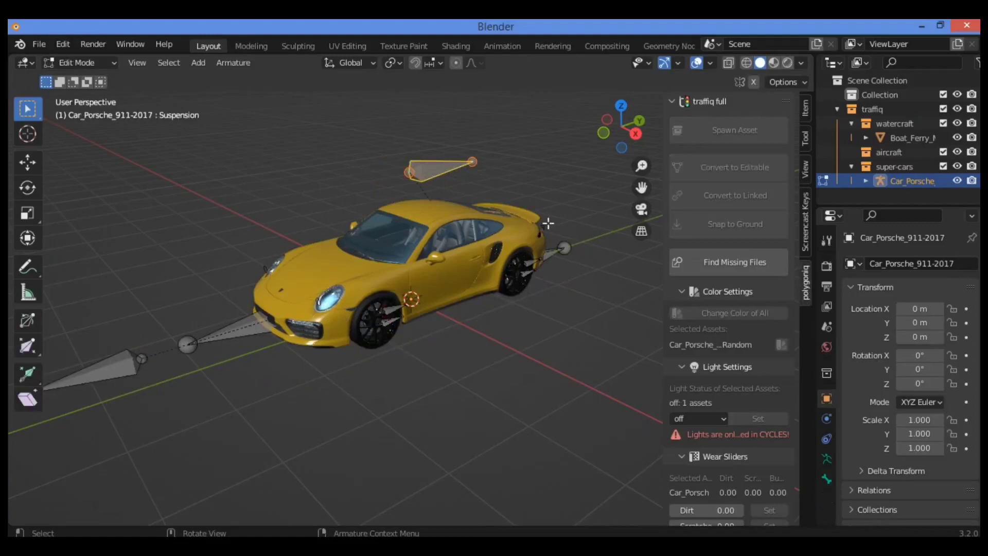
pyautogui.moveTo(619, 119); pyautogui.dragTo(803, 134)
pyautogui.moveTo(522, 121); pyautogui.dragTo(636, 123)
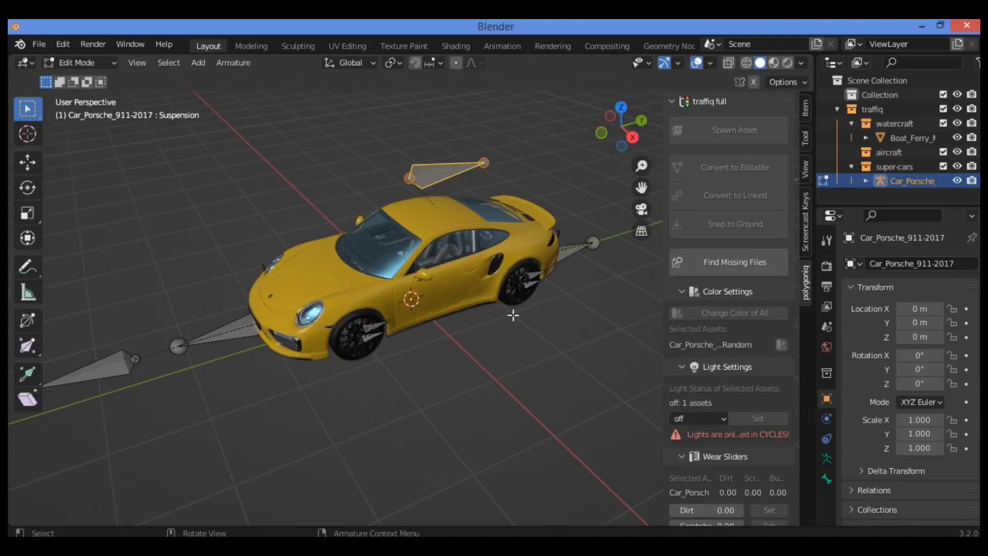
pyautogui.moveTo(631, 136); pyautogui.dragTo(655, 149)
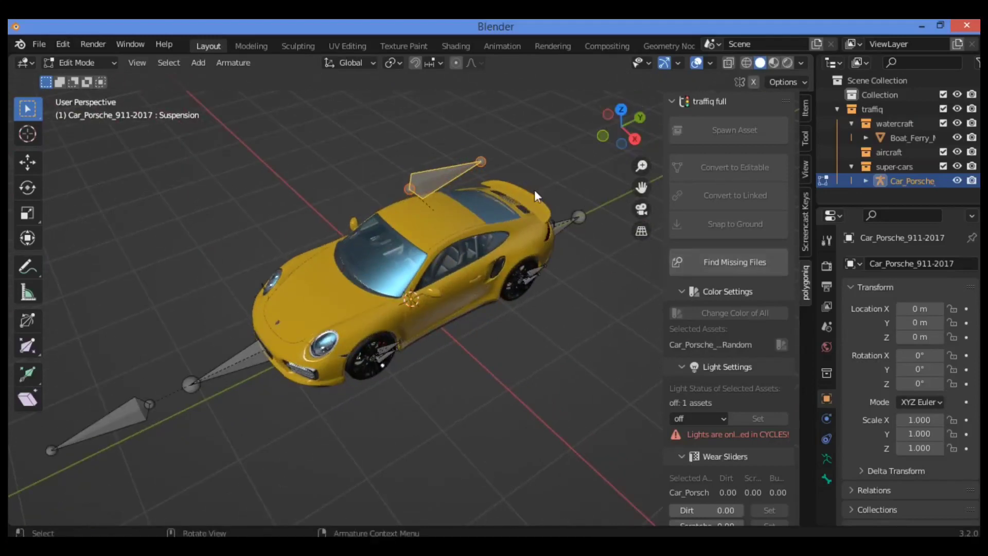
pyautogui.press('Tab')
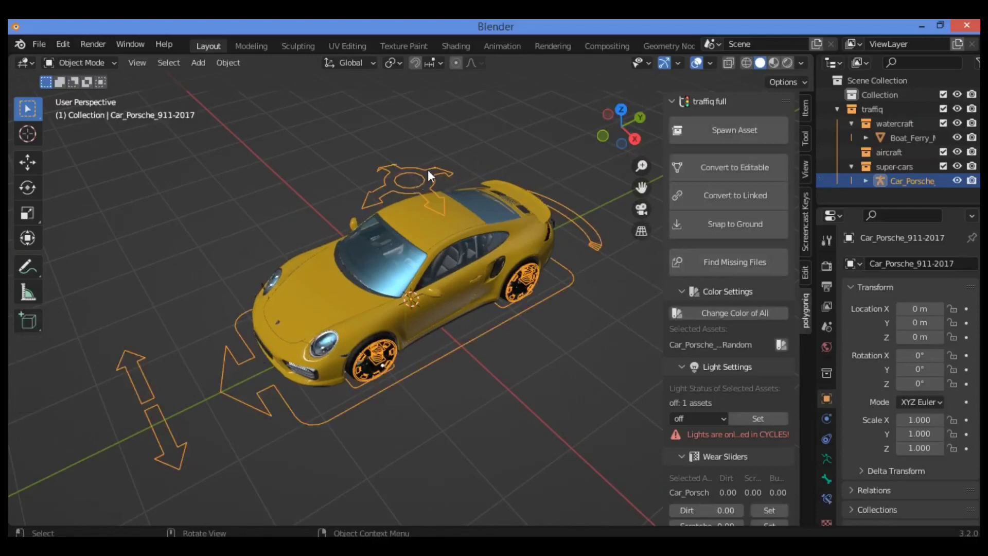